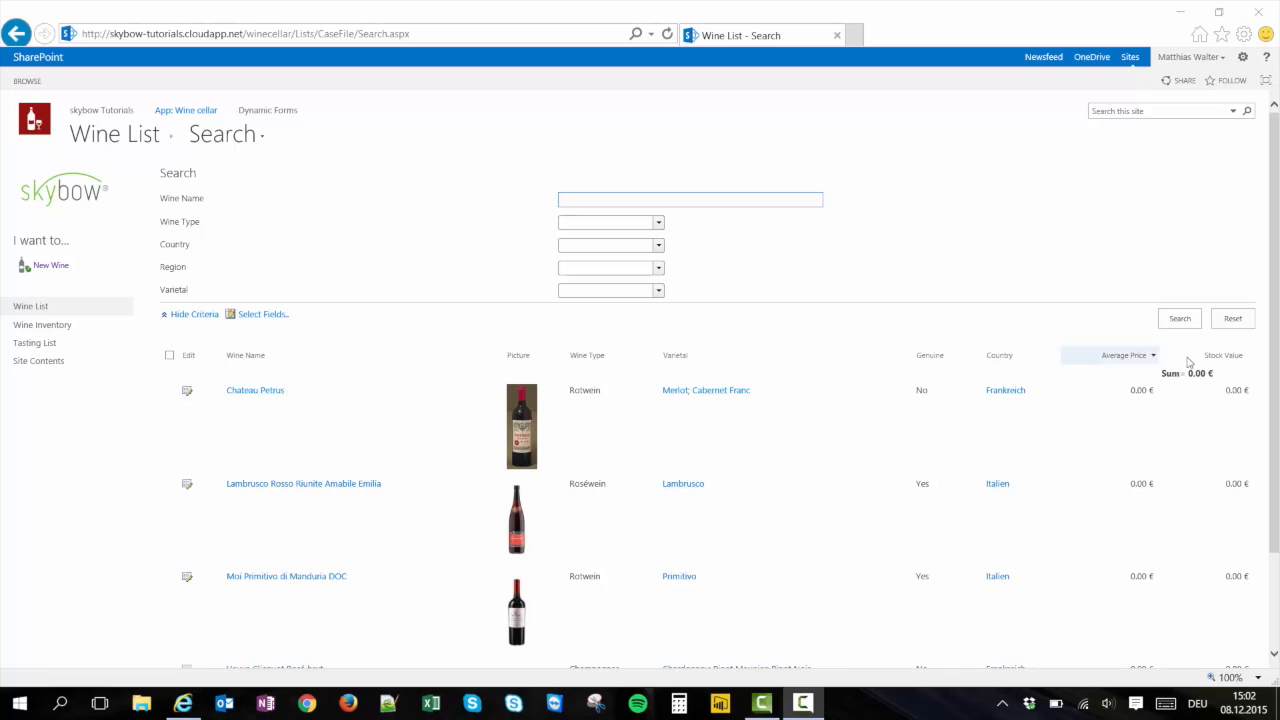
Step: Check the Stock Value sum in the Wine List, then examine Average Price and Stock Value on the Moi Primitivo di Manduria DOC record
left_click_drag(1160, 373, 1242, 372)
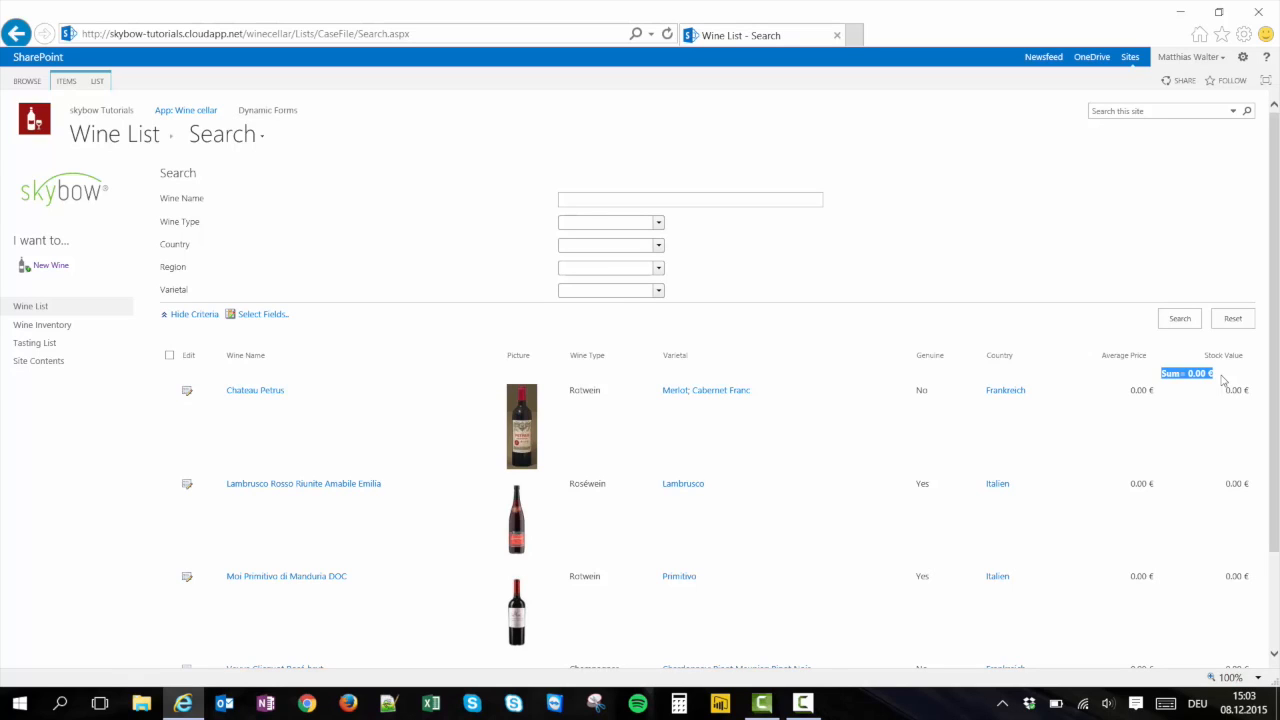
left_click(823, 334)
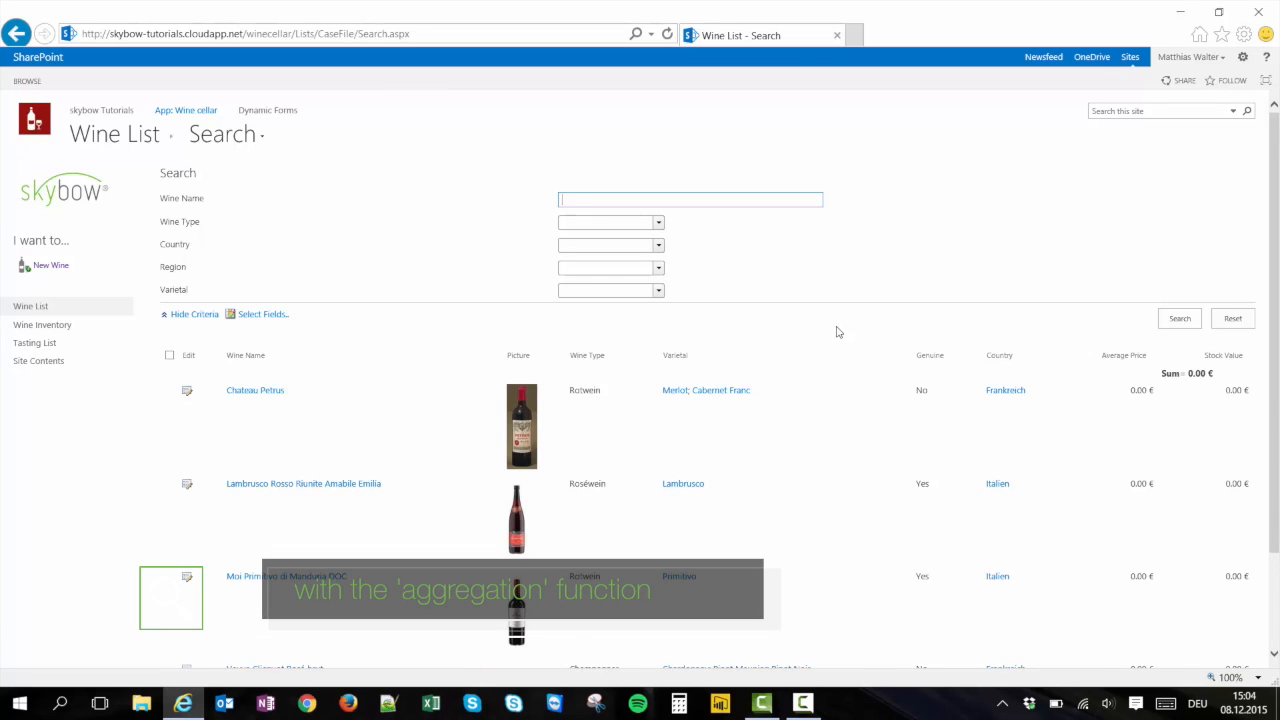
left_click(306, 586)
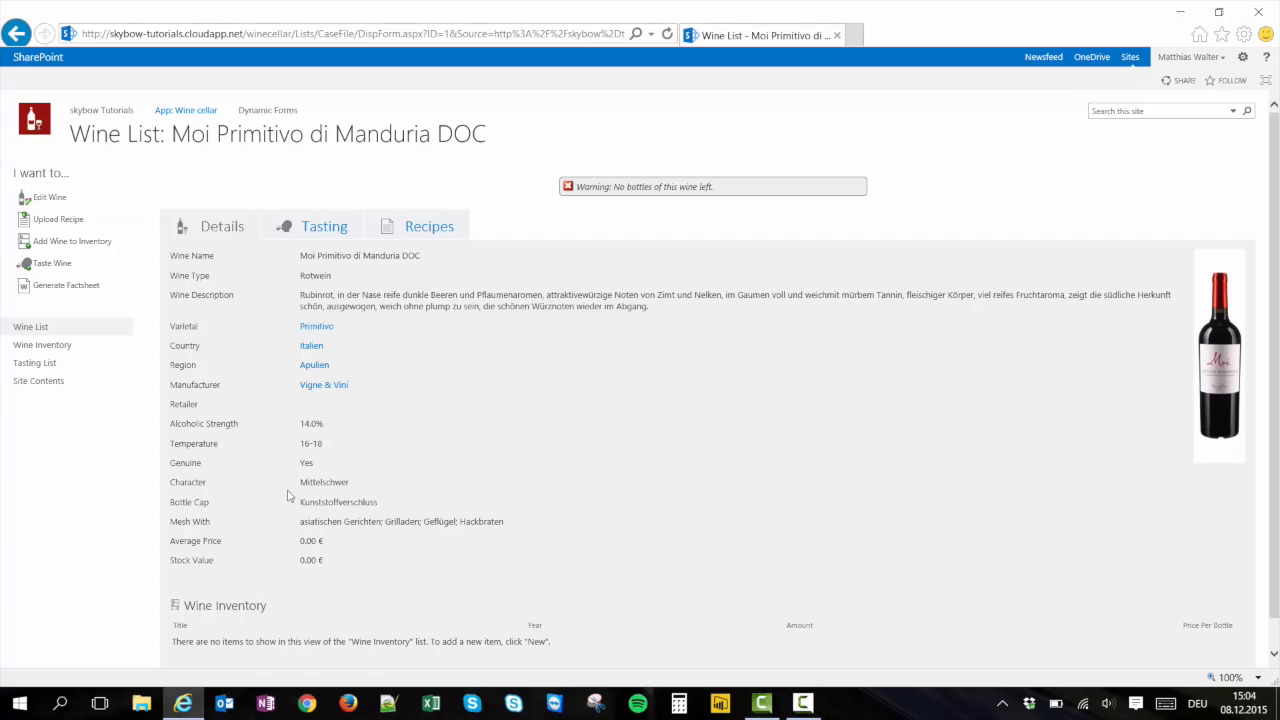
scroll(274, 500, "down", 1)
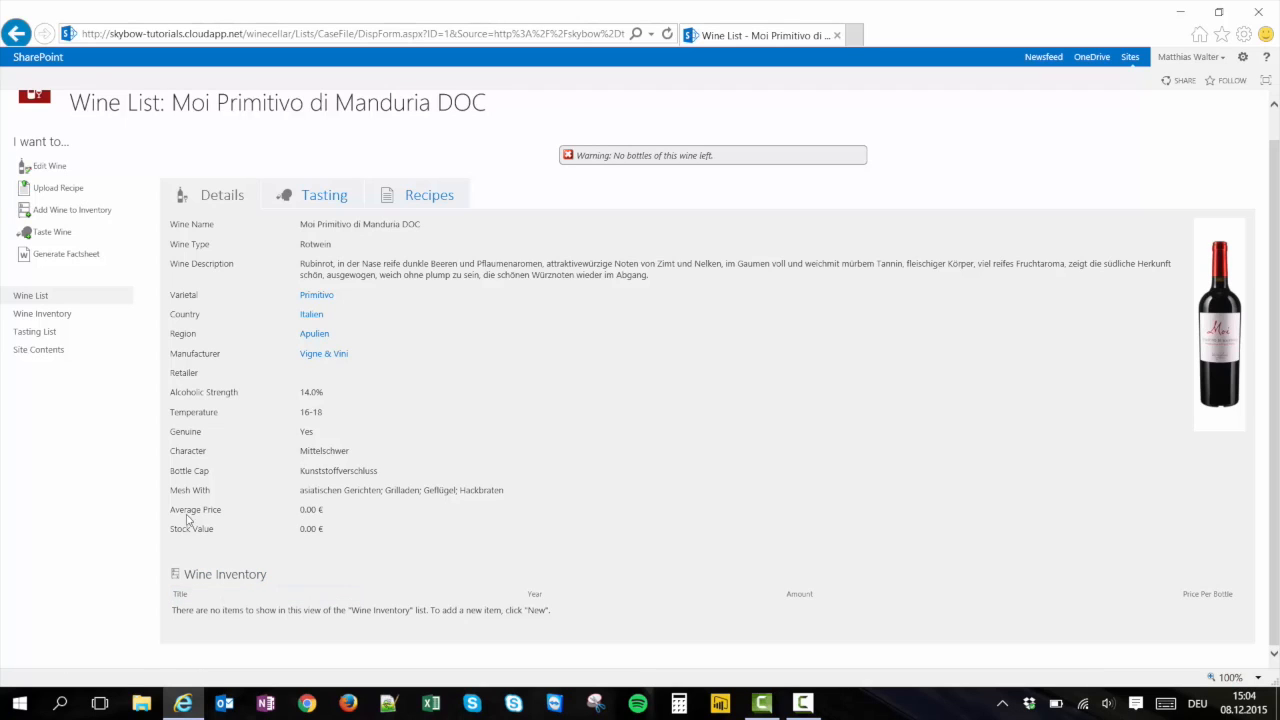
left_click_drag(171, 510, 226, 528)
left_click(256, 519)
Step: Add an inventory entry for Moi Primitivo di Manduria DOC with year 2008, amount 2 and price per bottle 6, and check the stock value
left_click(90, 210)
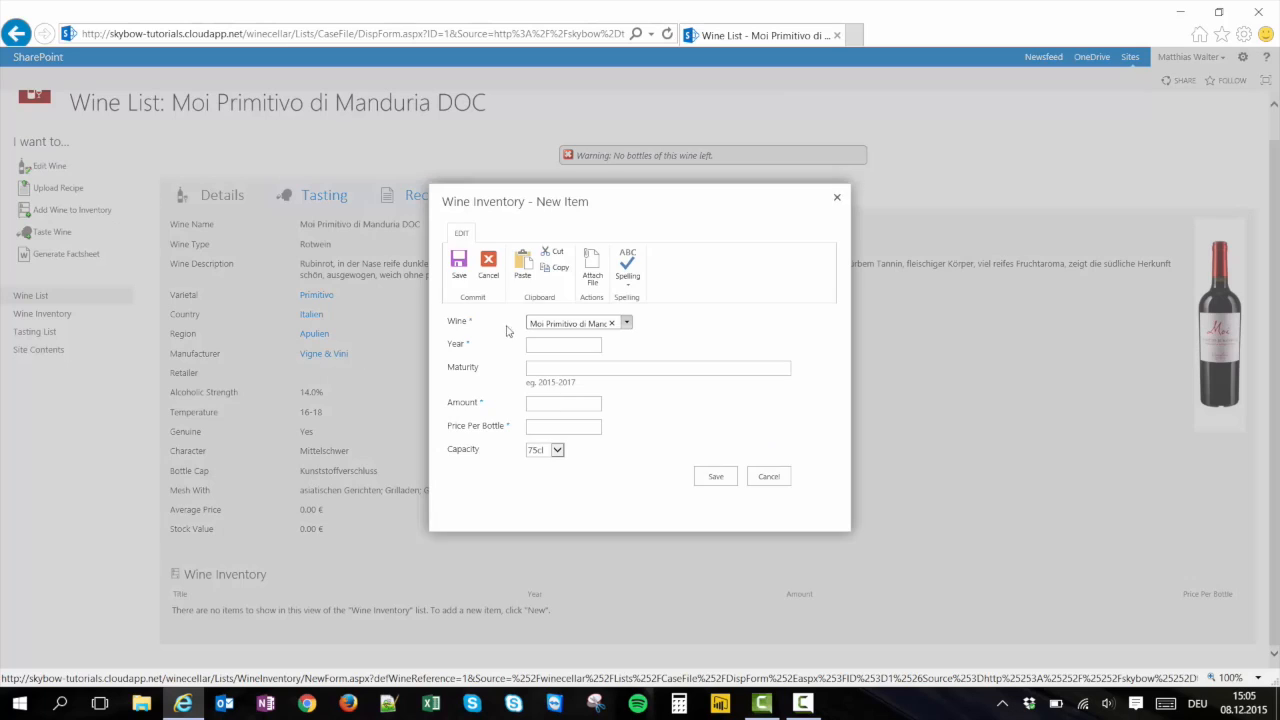
left_click(547, 345)
type("2008")
left_click(550, 404)
type("2")
left_click(549, 428)
type("6")
left_click(716, 476)
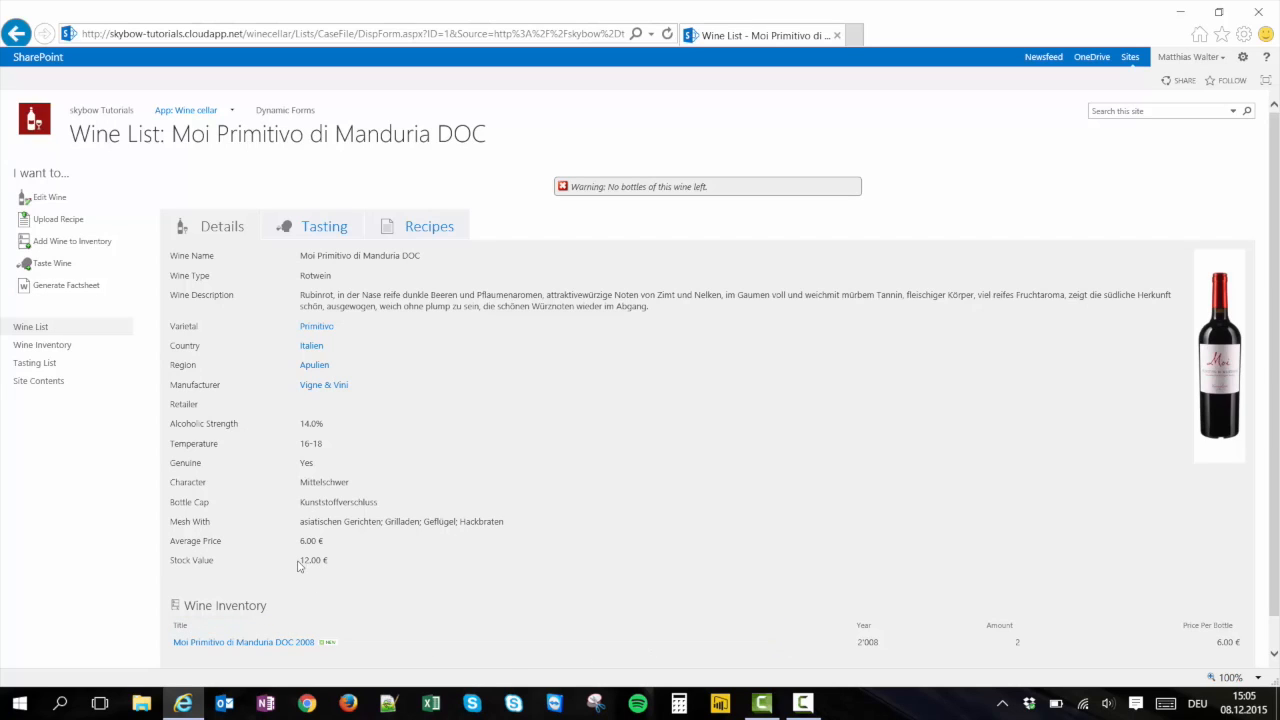
left_click_drag(297, 565, 349, 564)
left_click(349, 566)
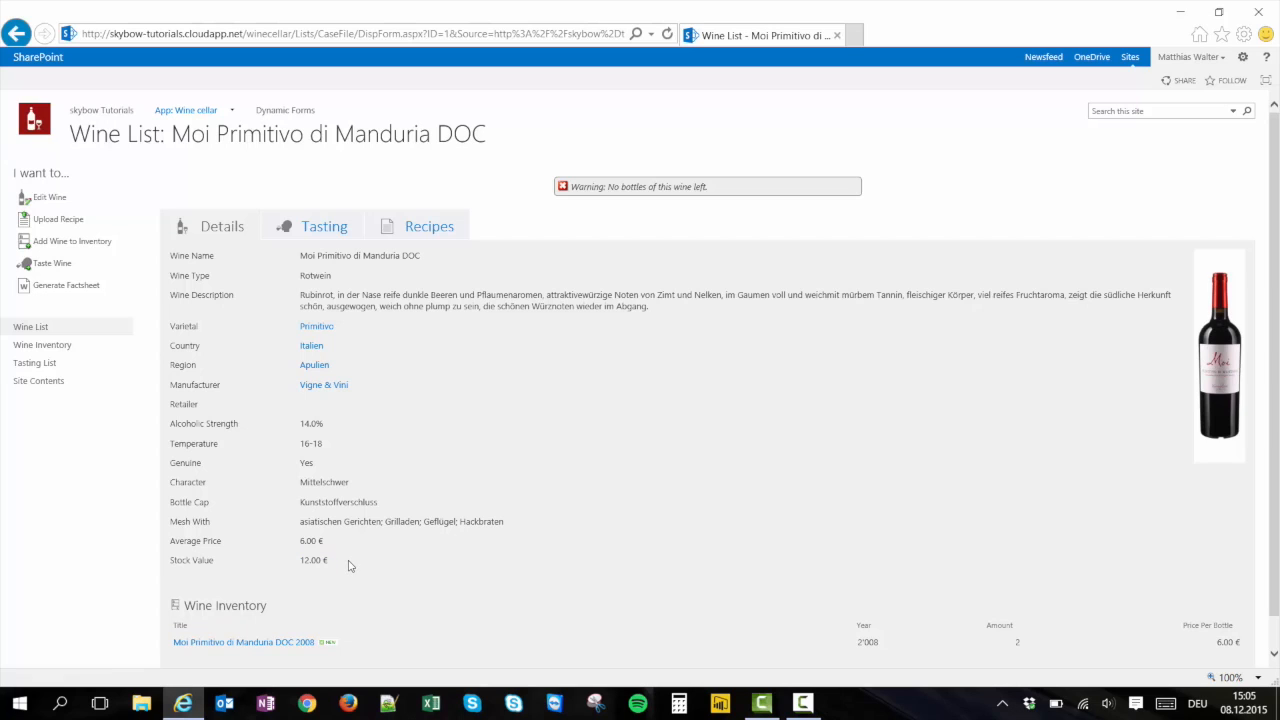
Step: Add a second inventory entry for this wine with year 2009, amount 1 and price per bottle 8, and check the average price
left_click(90, 242)
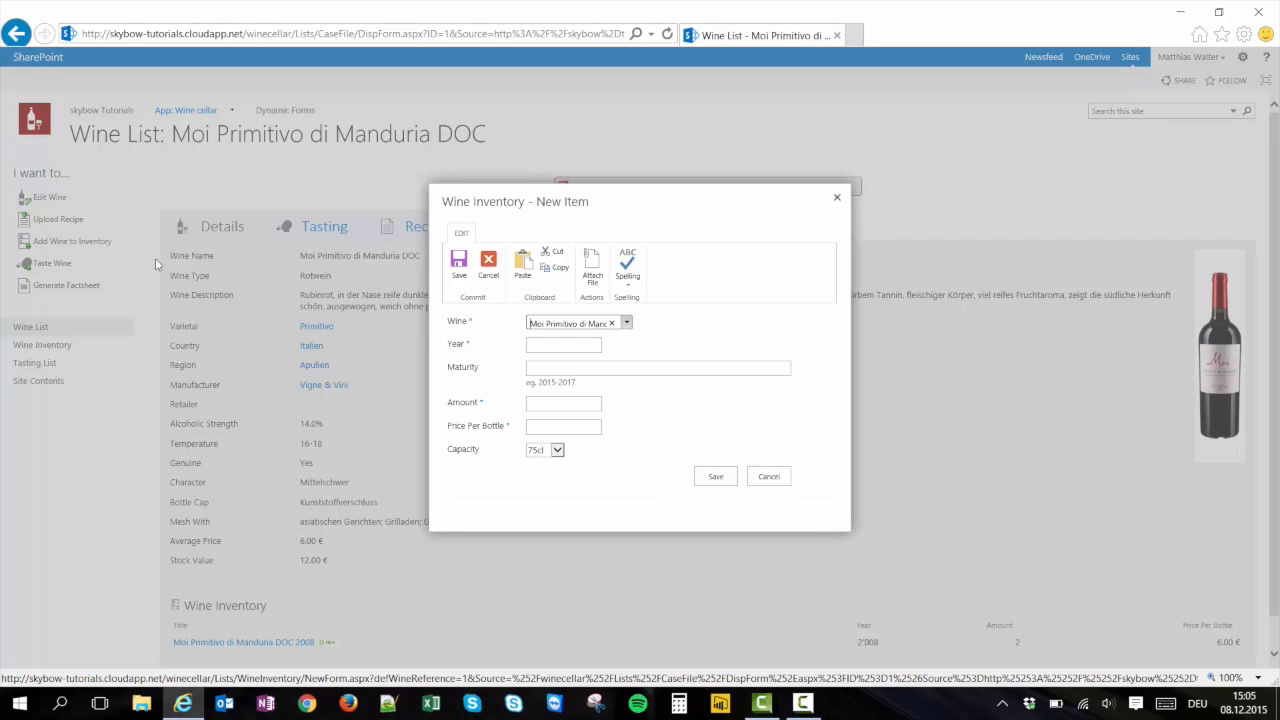
left_click(542, 346)
type("2009")
left_click(542, 407)
type("1")
left_click(548, 427)
type("8")
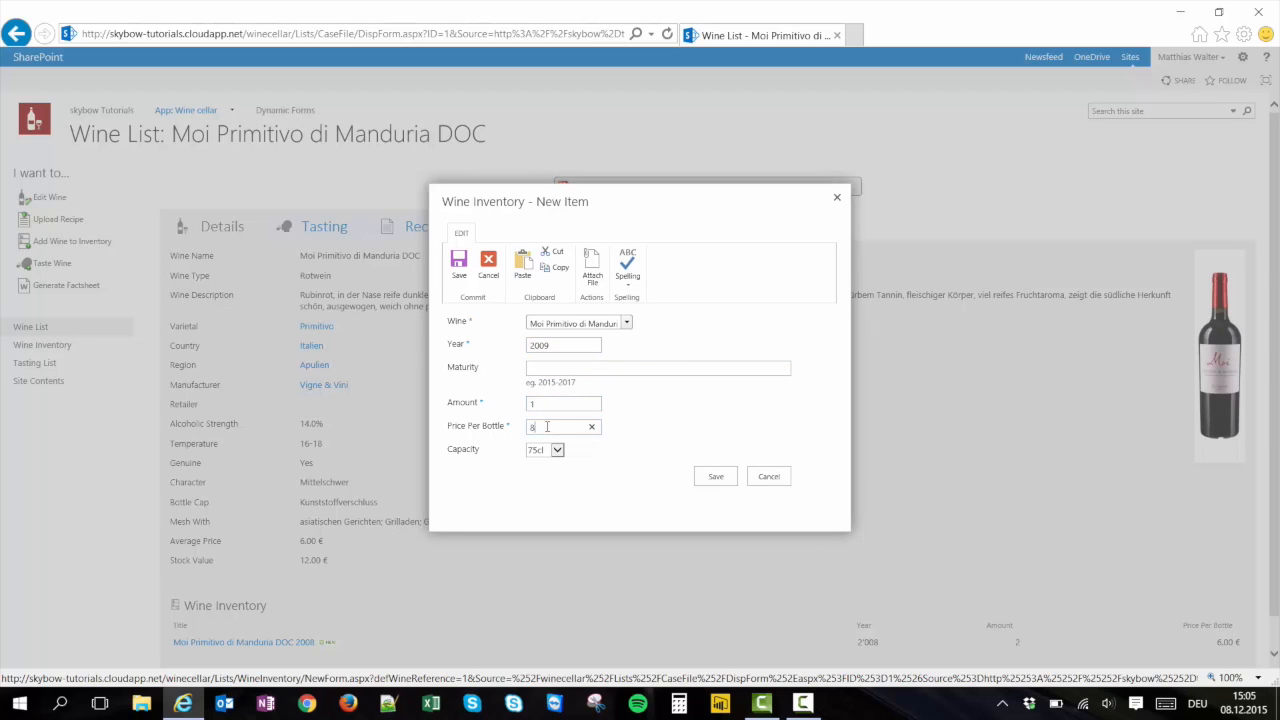
left_click(713, 478)
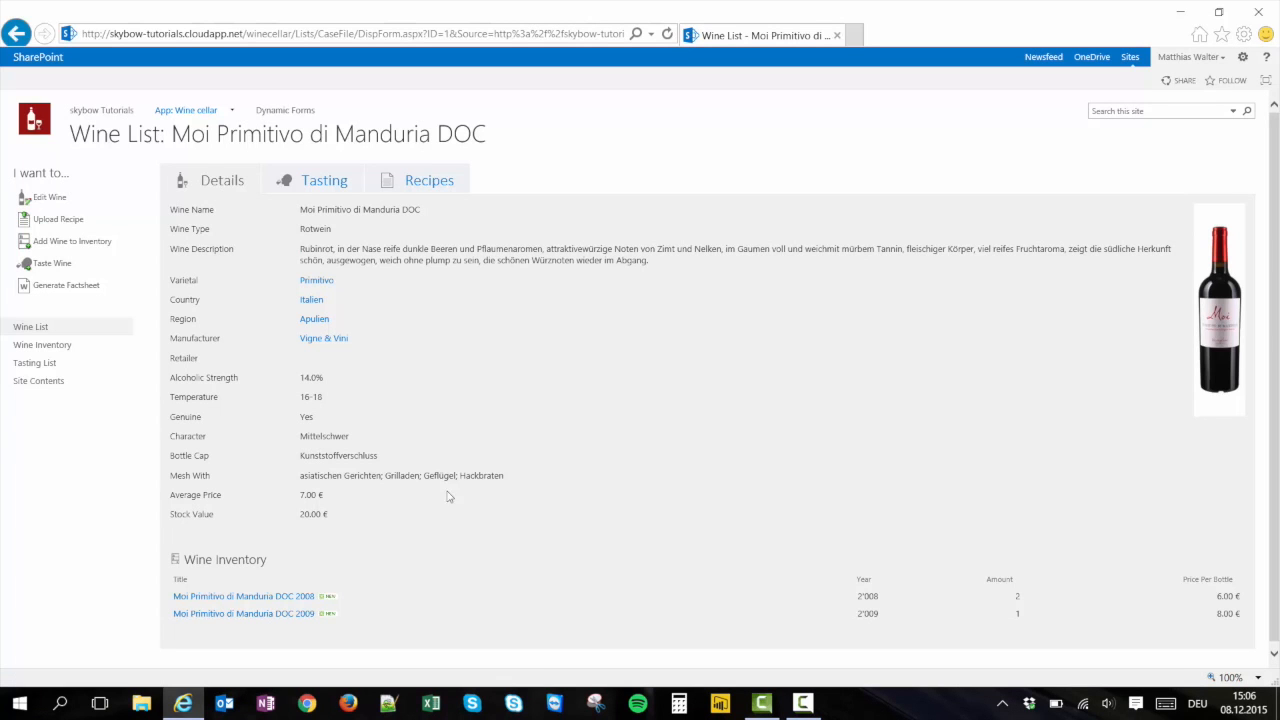
left_click_drag(302, 496, 341, 499)
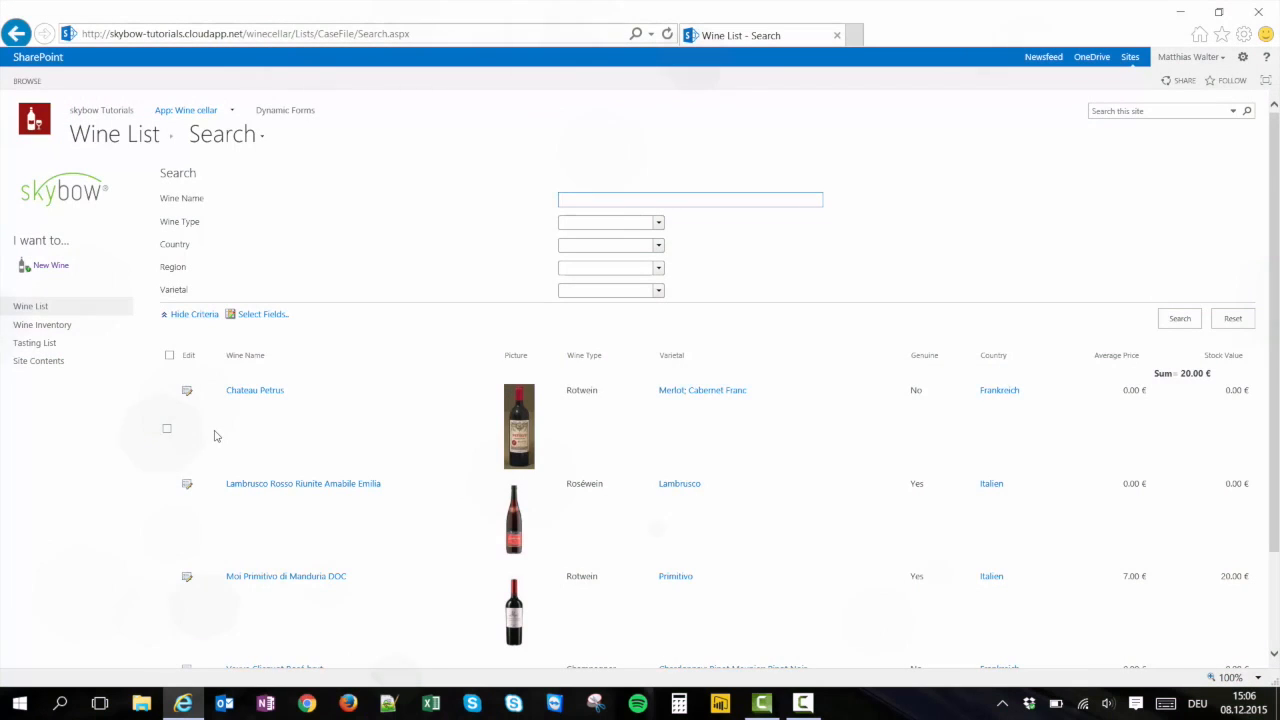
Step: Create a column named TotalAmount of type Number in the Wine List, keeping the other column settings at their defaults
left_click(214, 435)
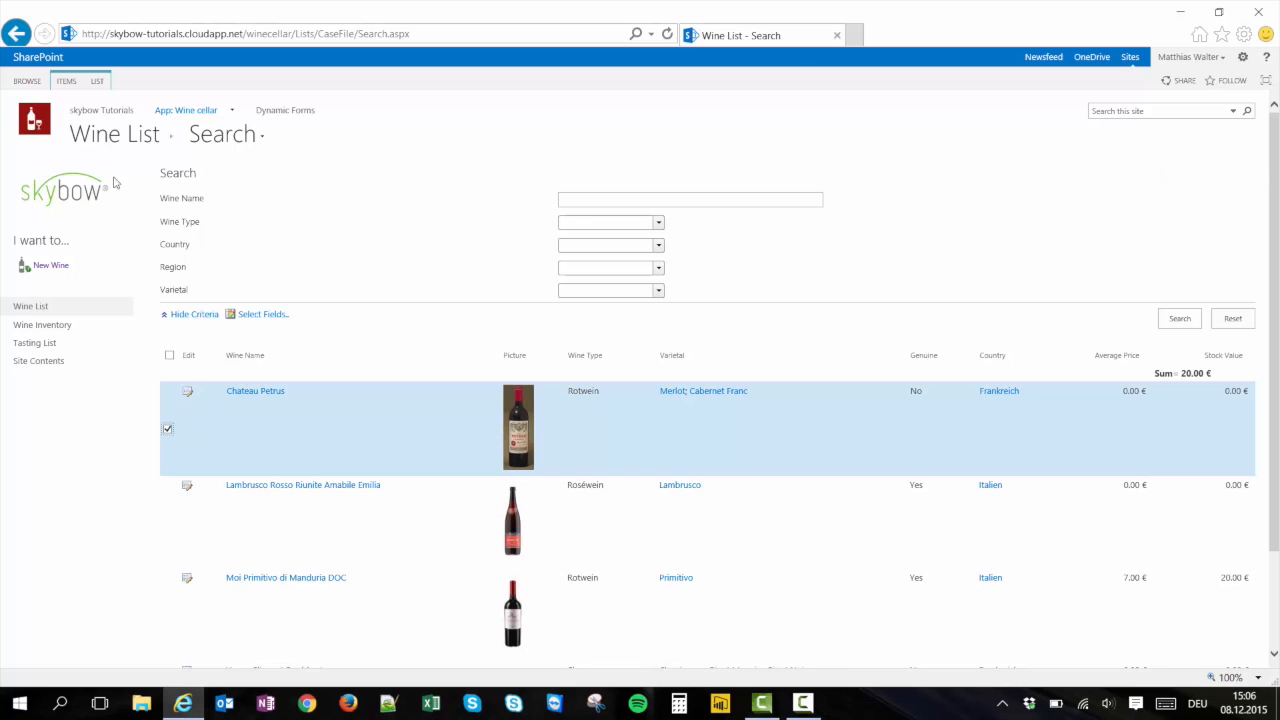
left_click(97, 82)
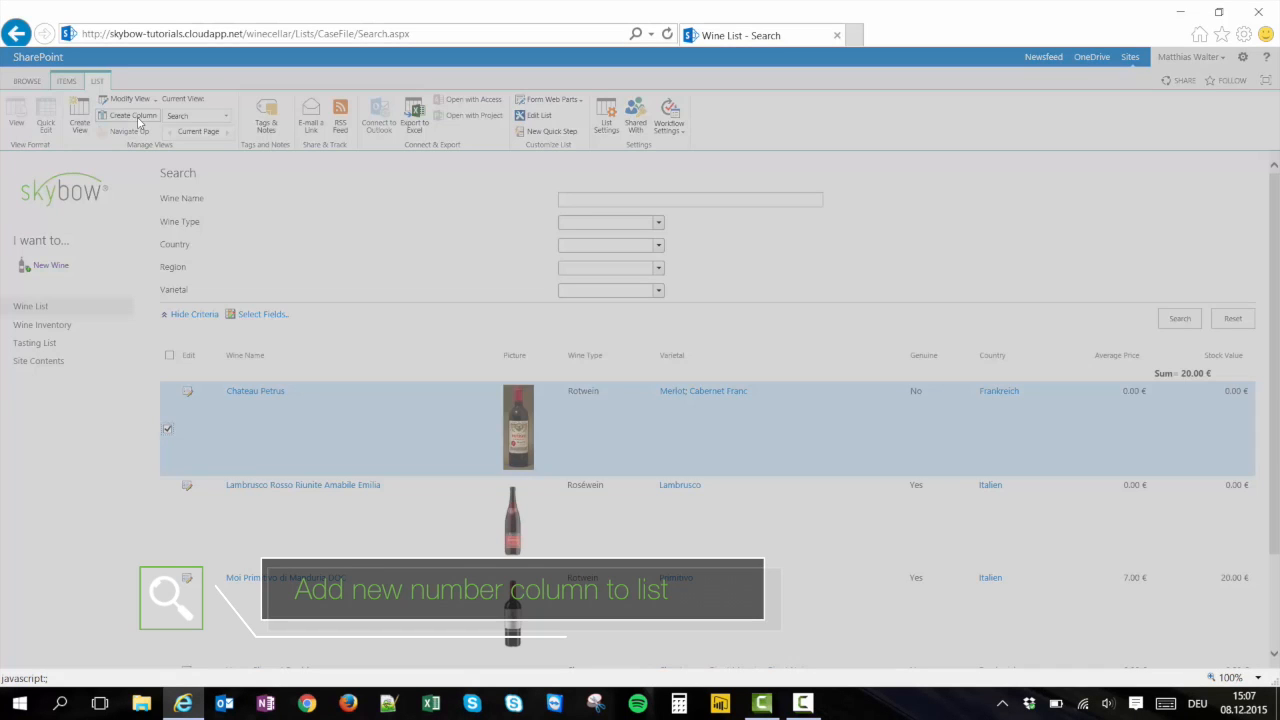
left_click(138, 118)
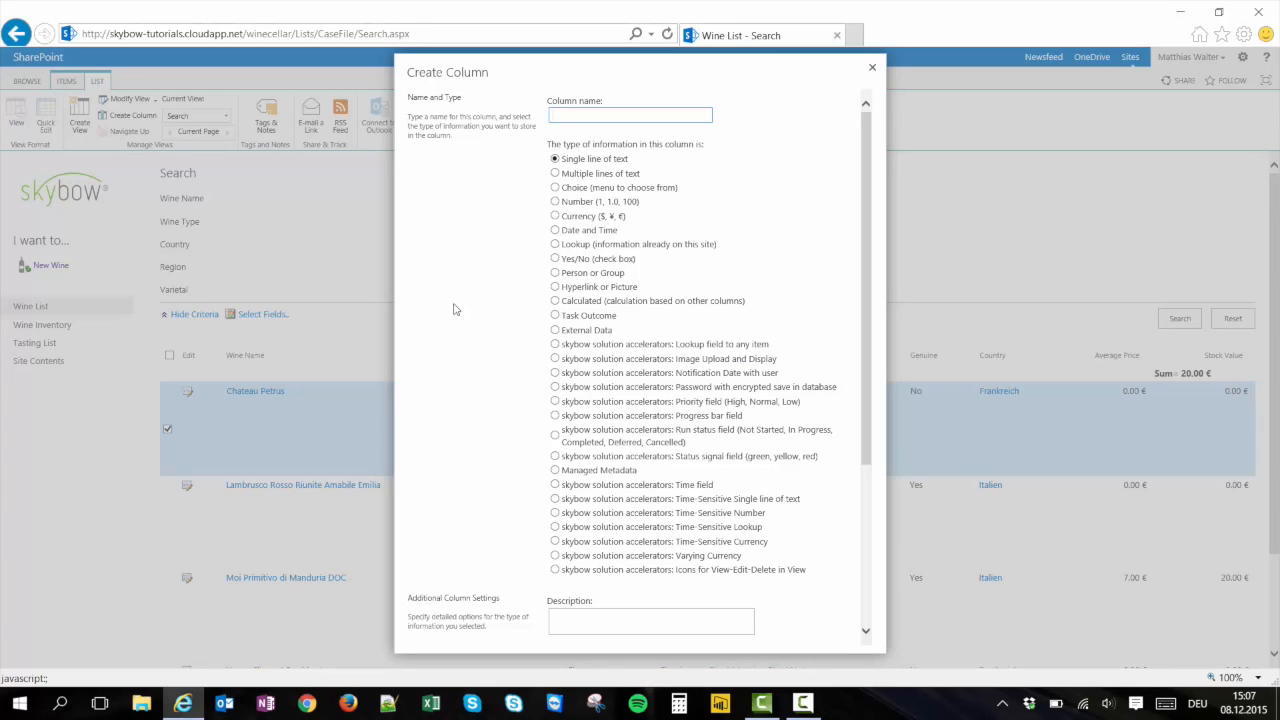
type("TotalAmount")
left_click(555, 201)
scroll(509, 375, "down", 5)
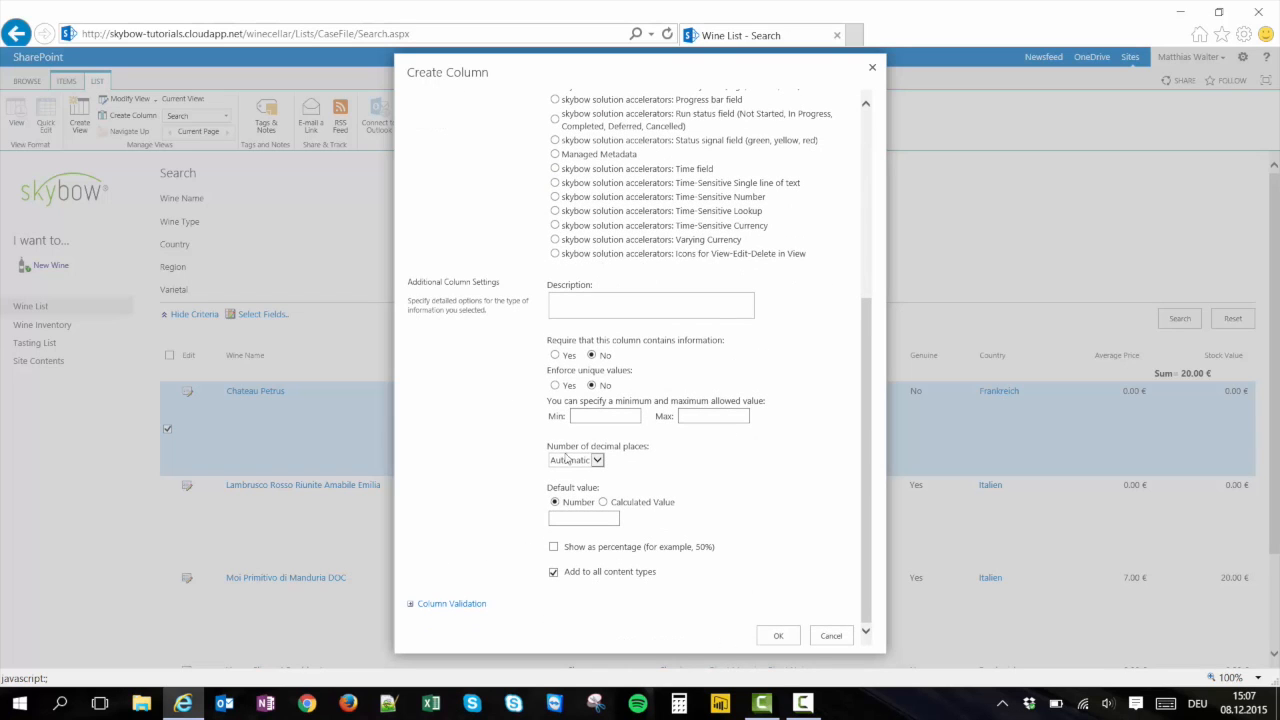
left_click(771, 639)
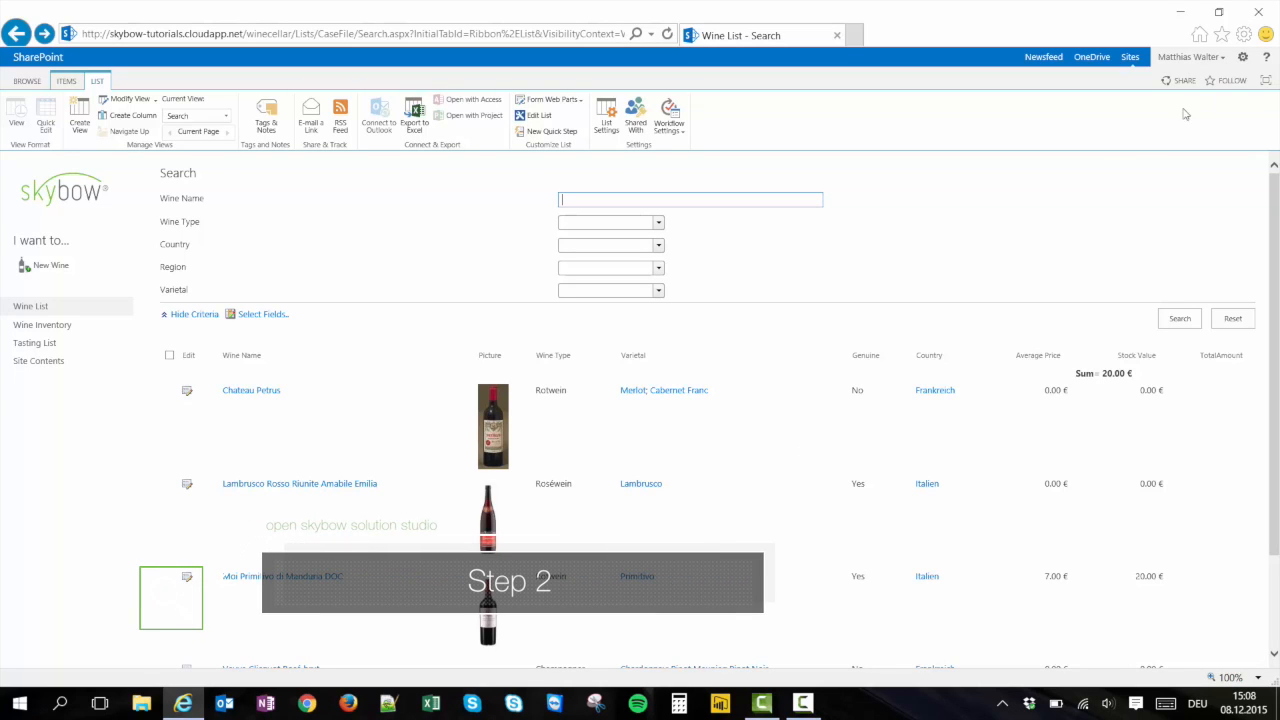
Step: In Solution Studio, find the TotalAmount field under the Wine List's Fields and change its title to Total Amount
left_click(1243, 59)
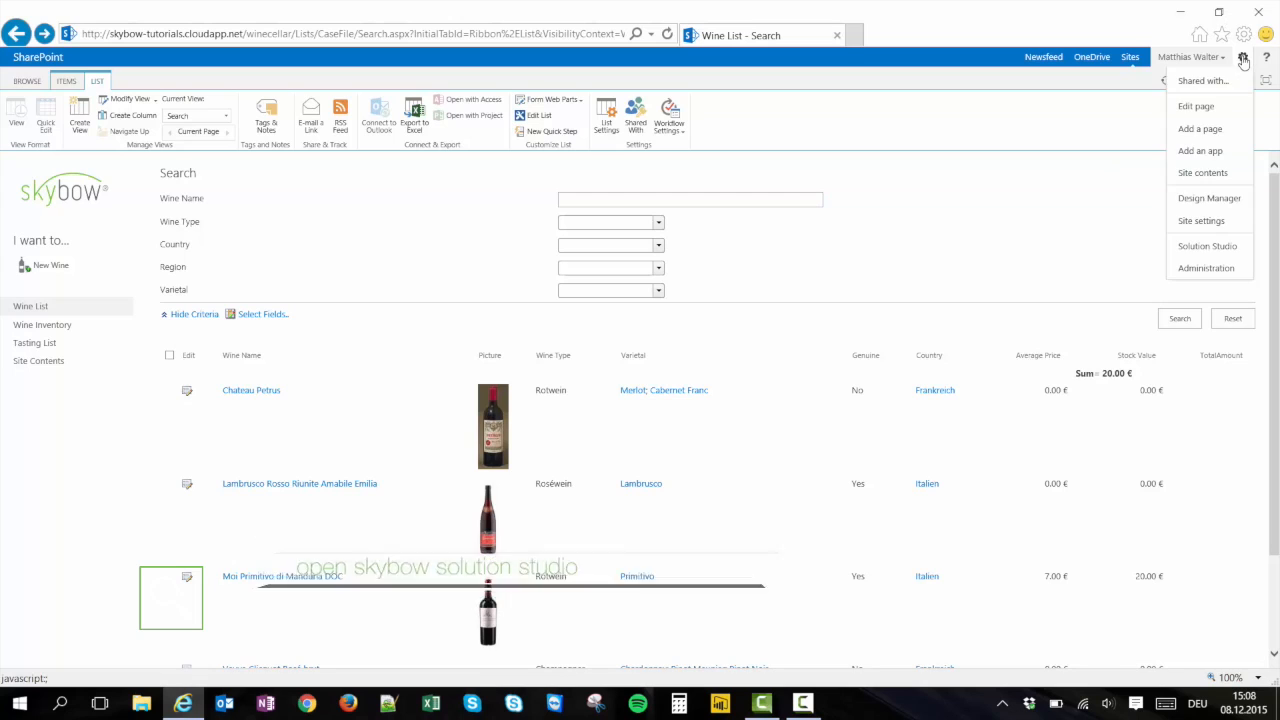
left_click(1198, 249)
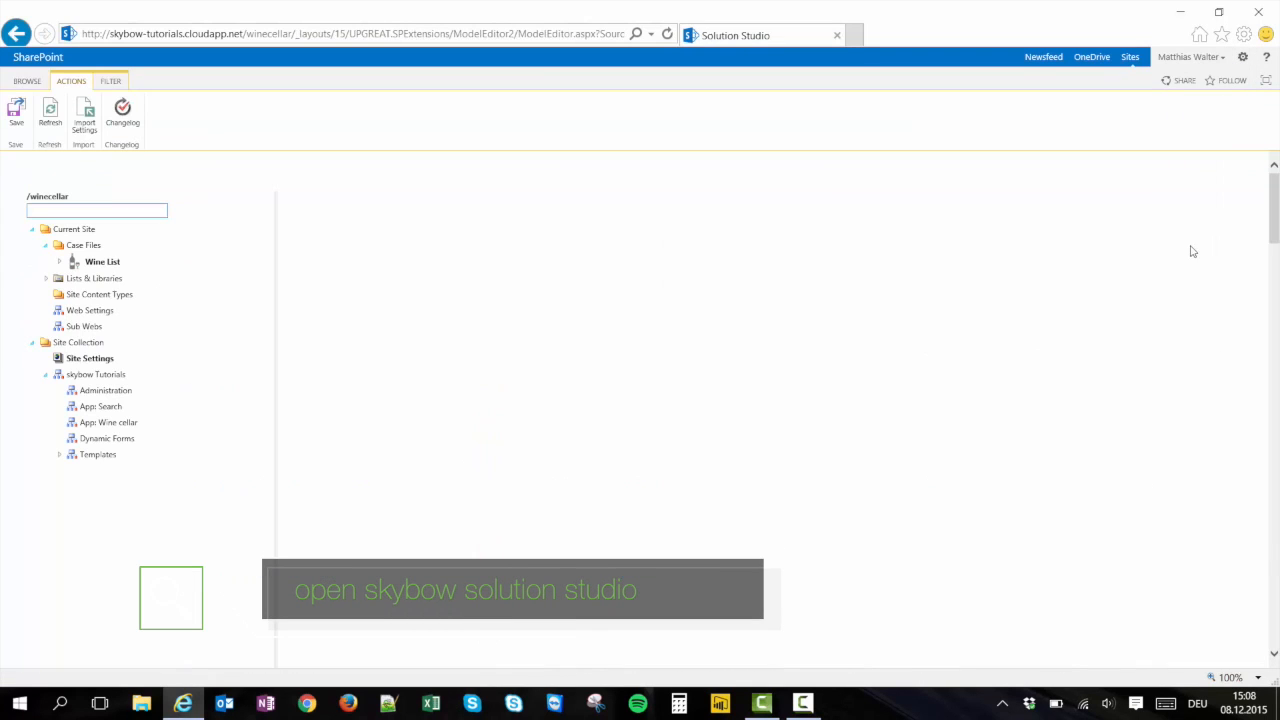
left_click(45, 208)
type("totalamount")
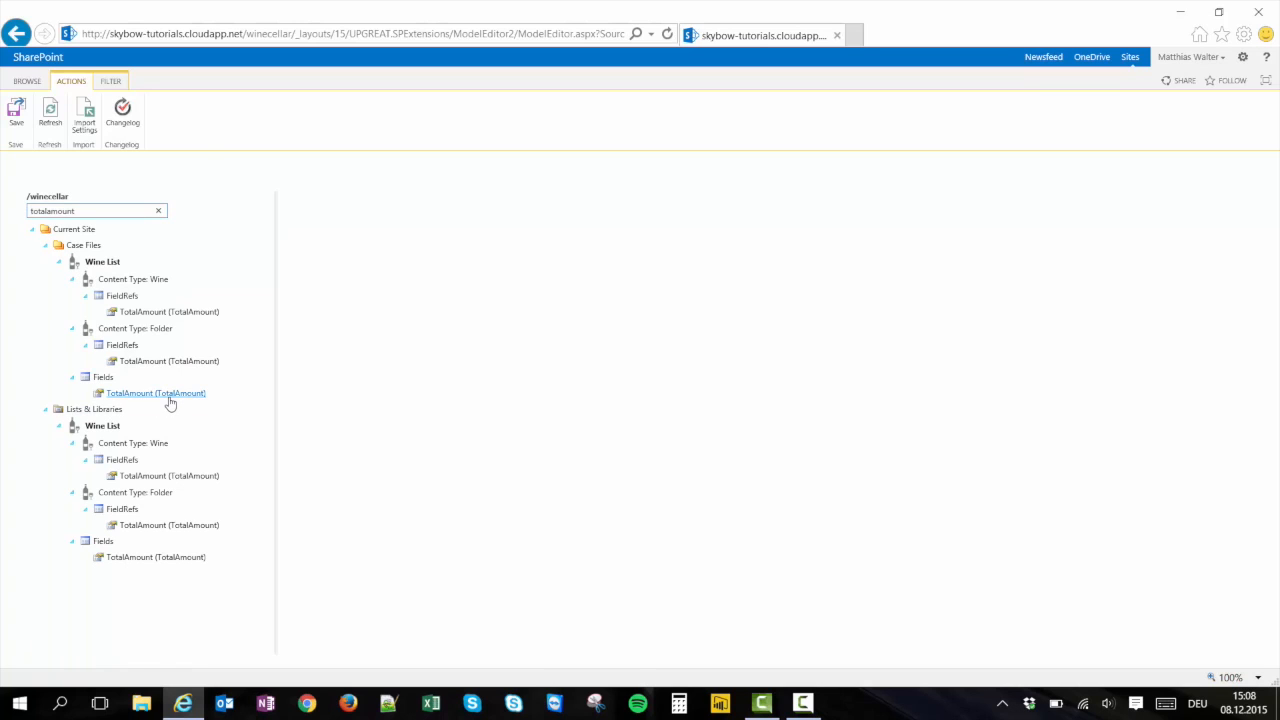
left_click(169, 398)
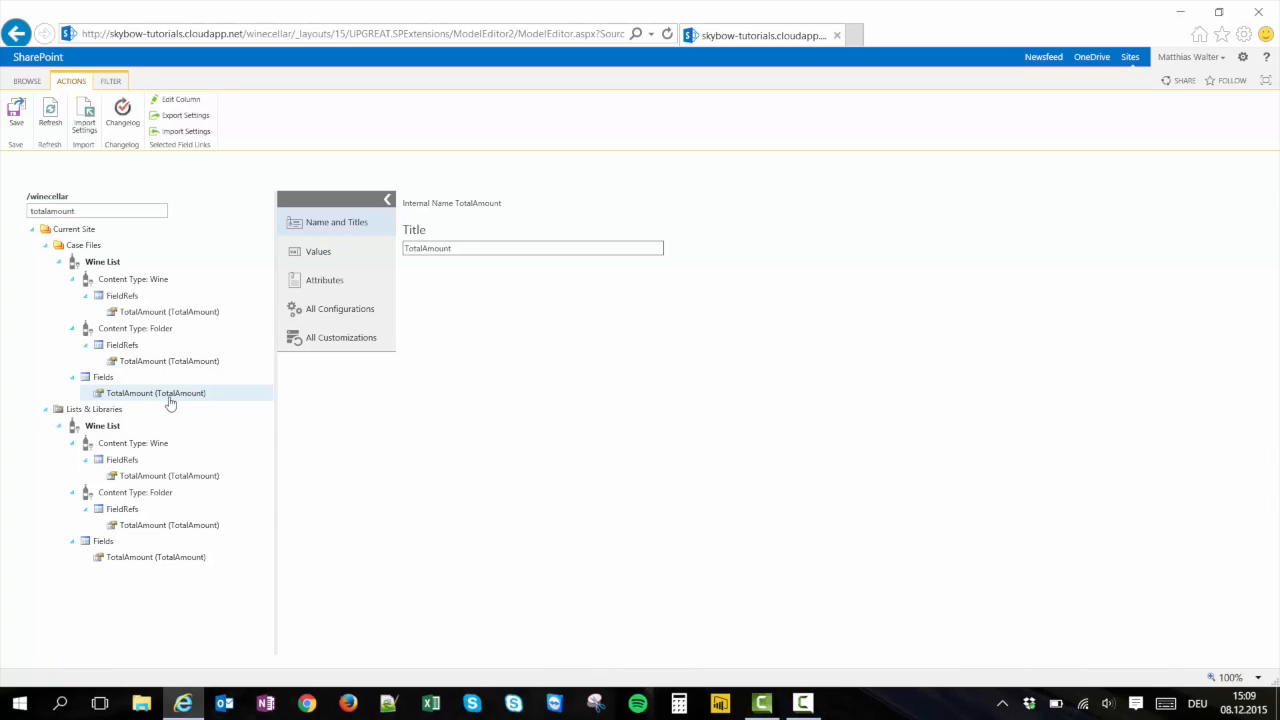
left_click(423, 250)
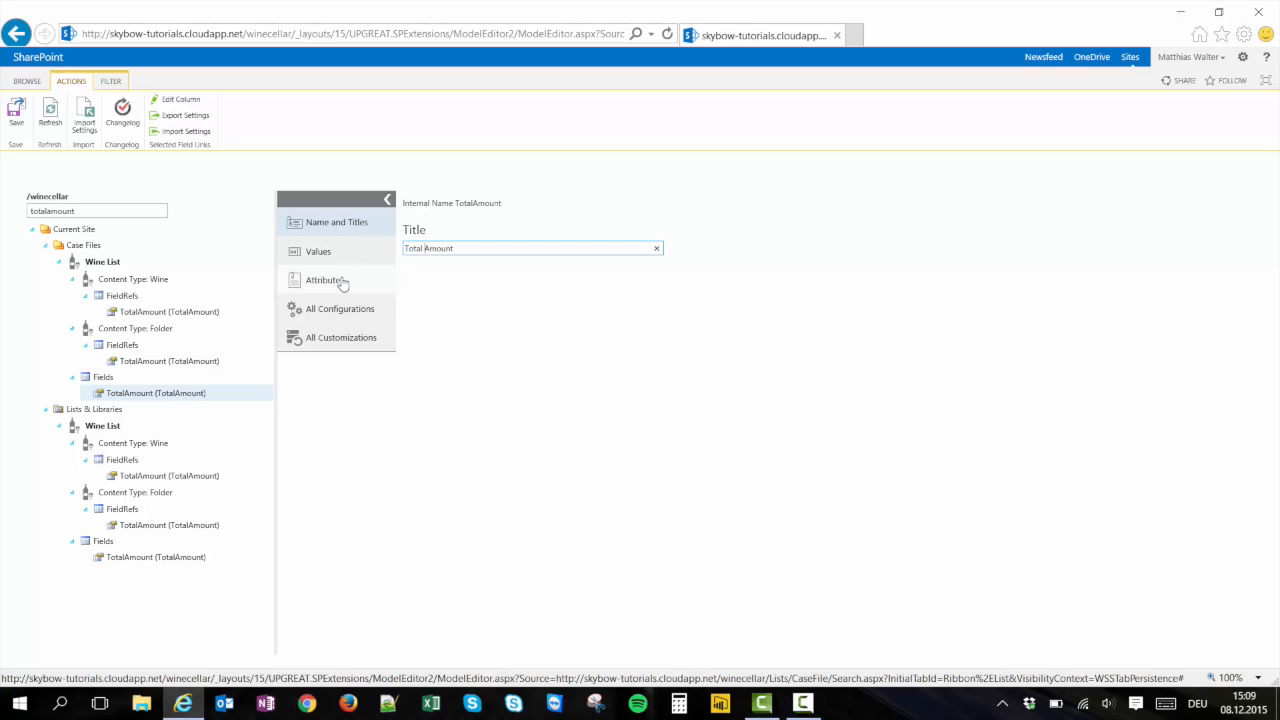
Step: Set the field's Calculated Value Expression to [[->WineInventory.Amount]].OfType<double>().Sum() using the Wine Inventory related list, and check it before accepting
left_click(338, 257)
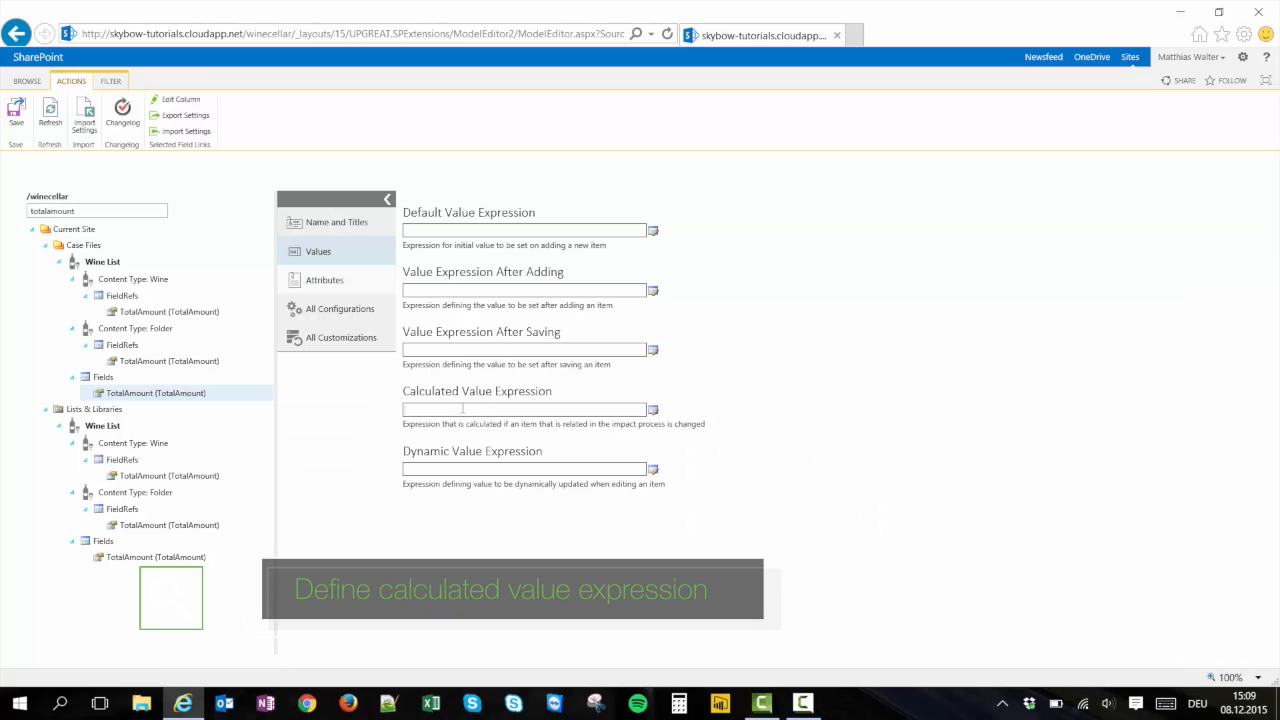
left_click(653, 411)
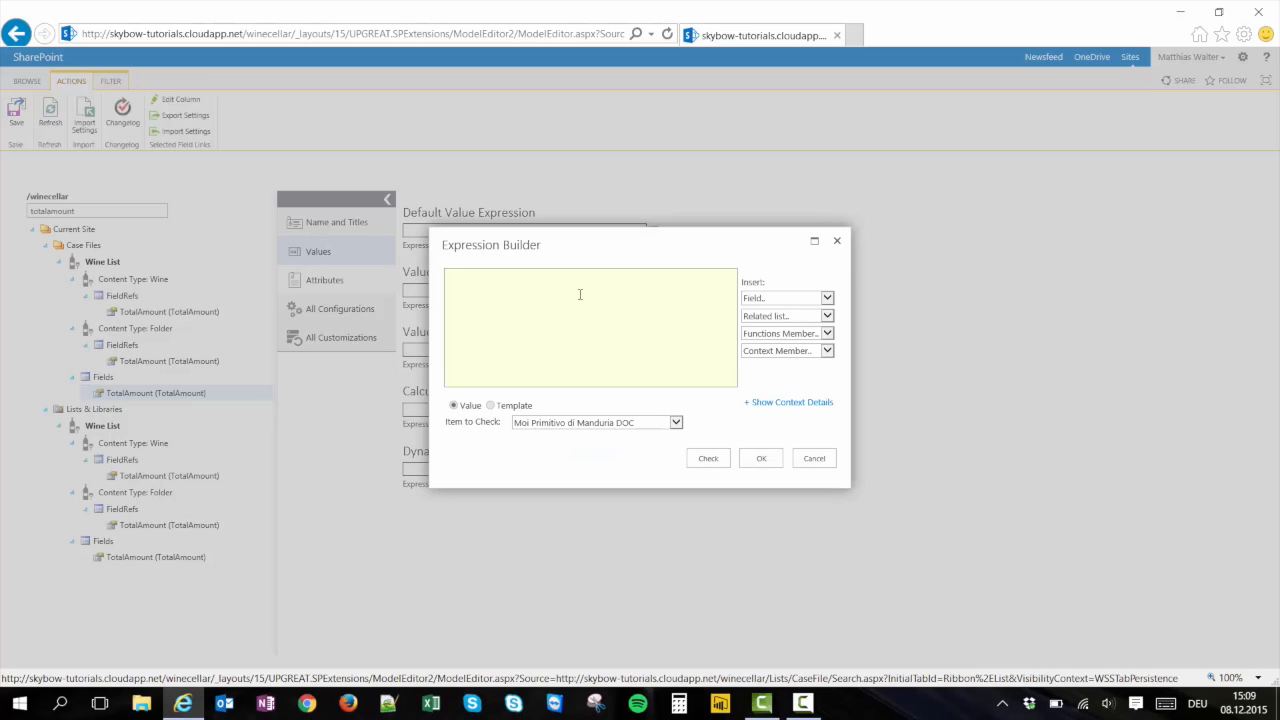
left_click(796, 318)
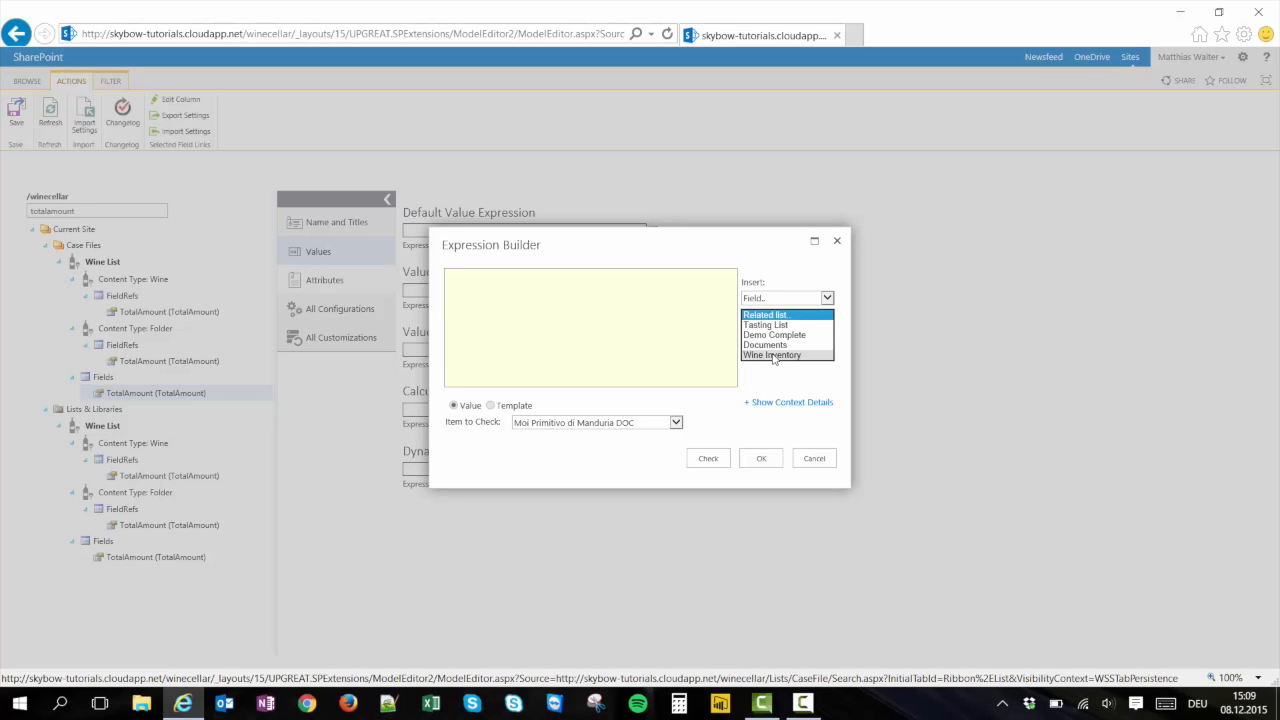
left_click(773, 355)
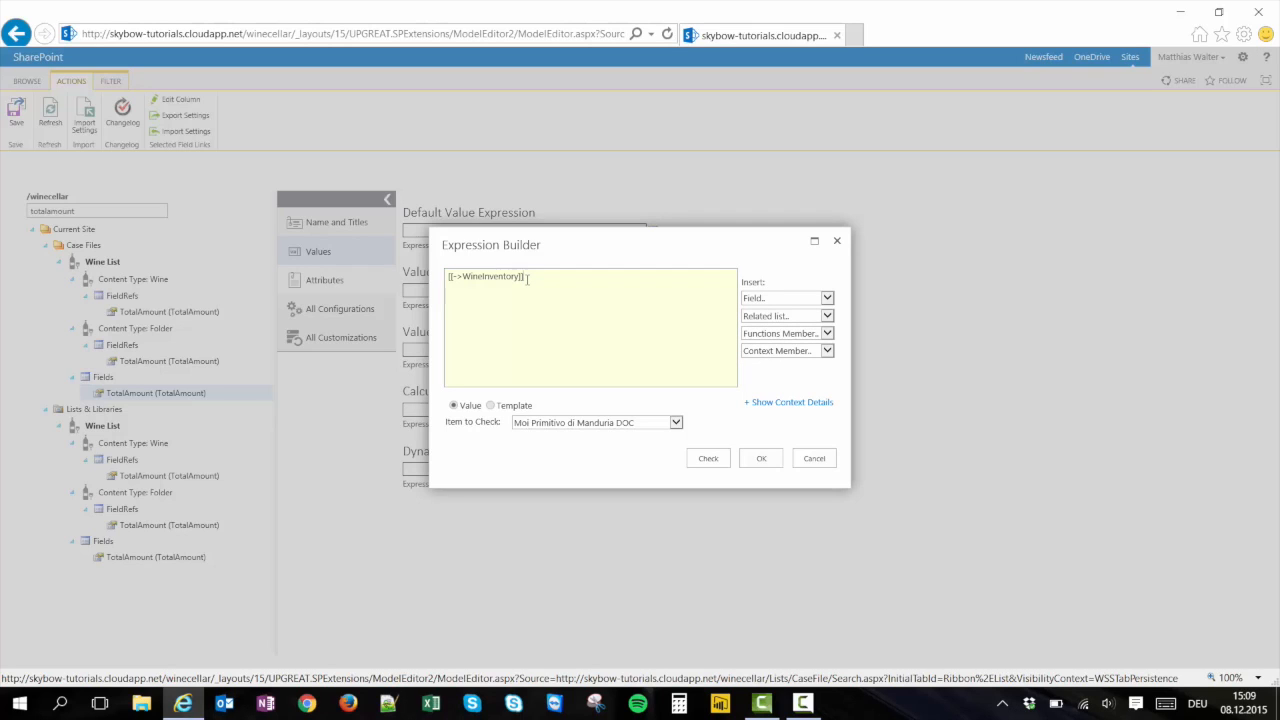
type(".Amount]].OfType<double>()")
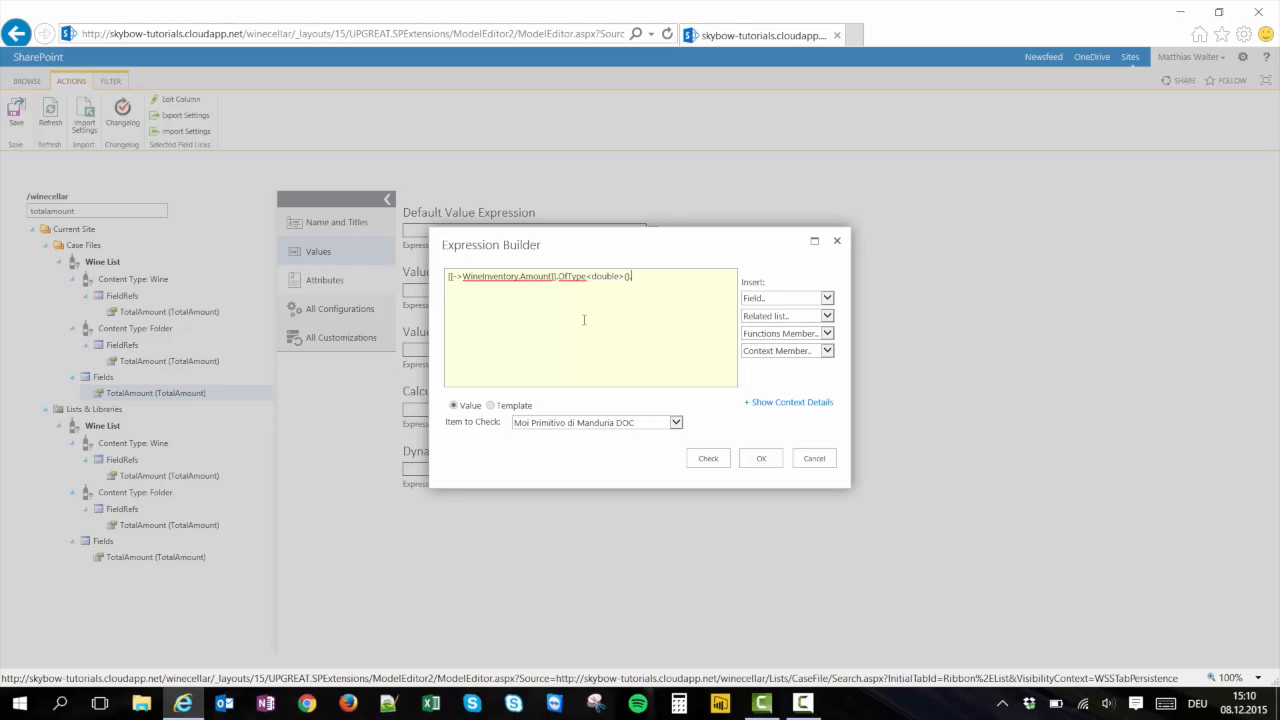
type(".Sum()")
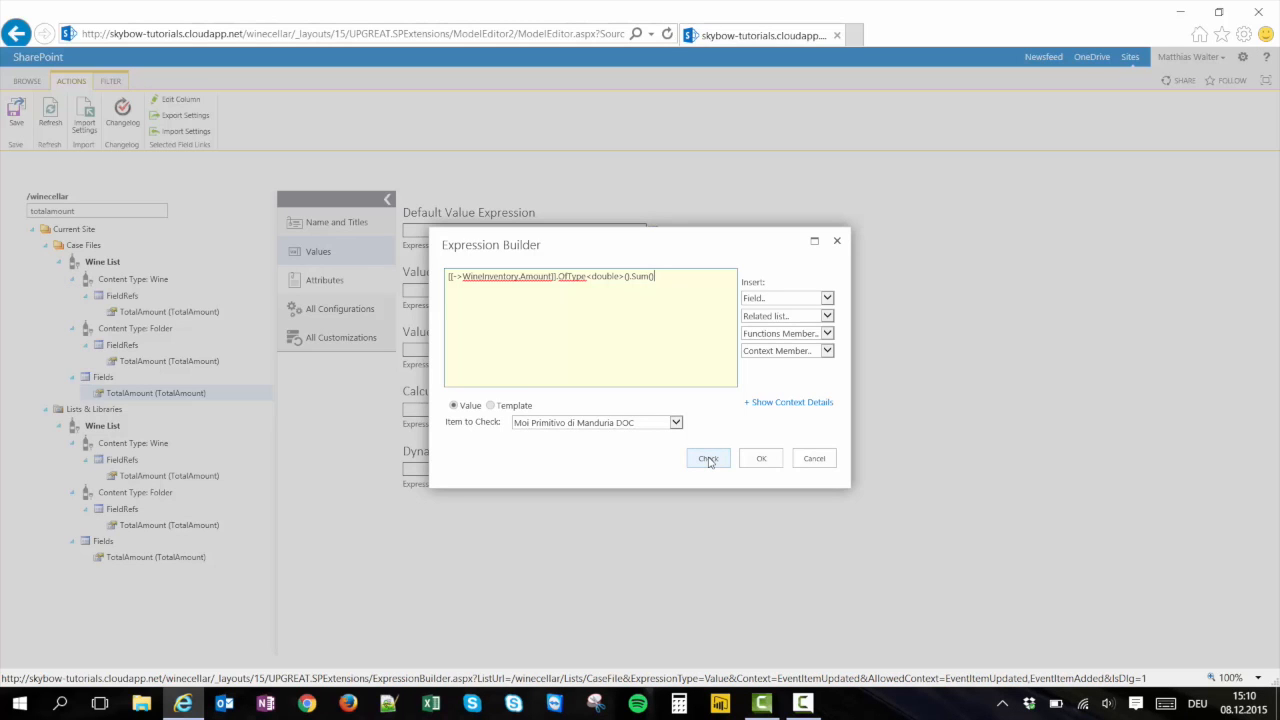
left_click(708, 459)
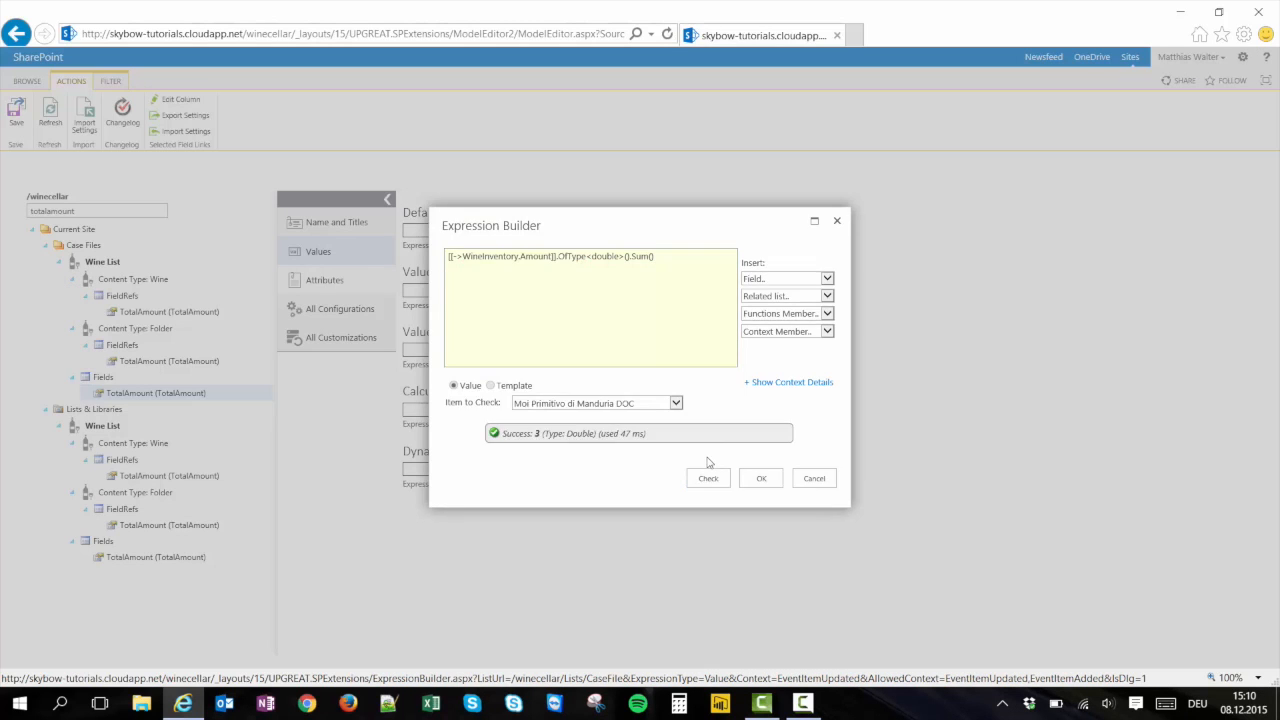
double_click(537, 433)
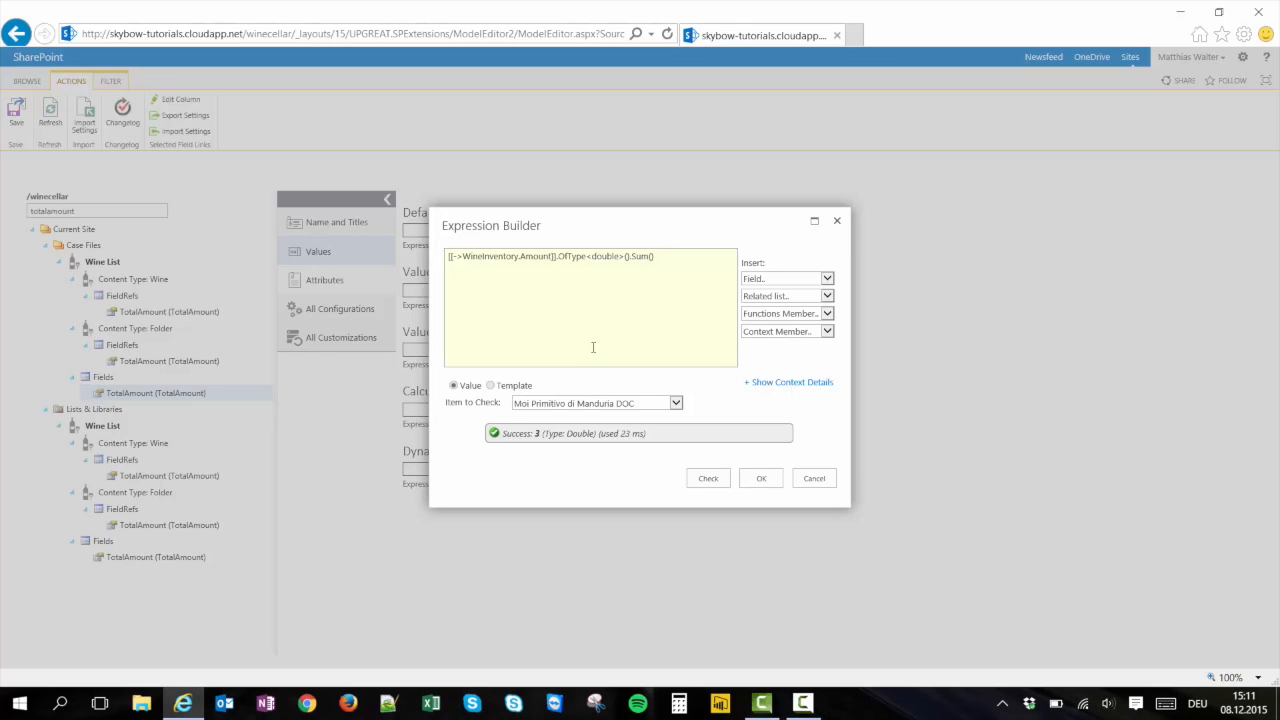
left_click(761, 478)
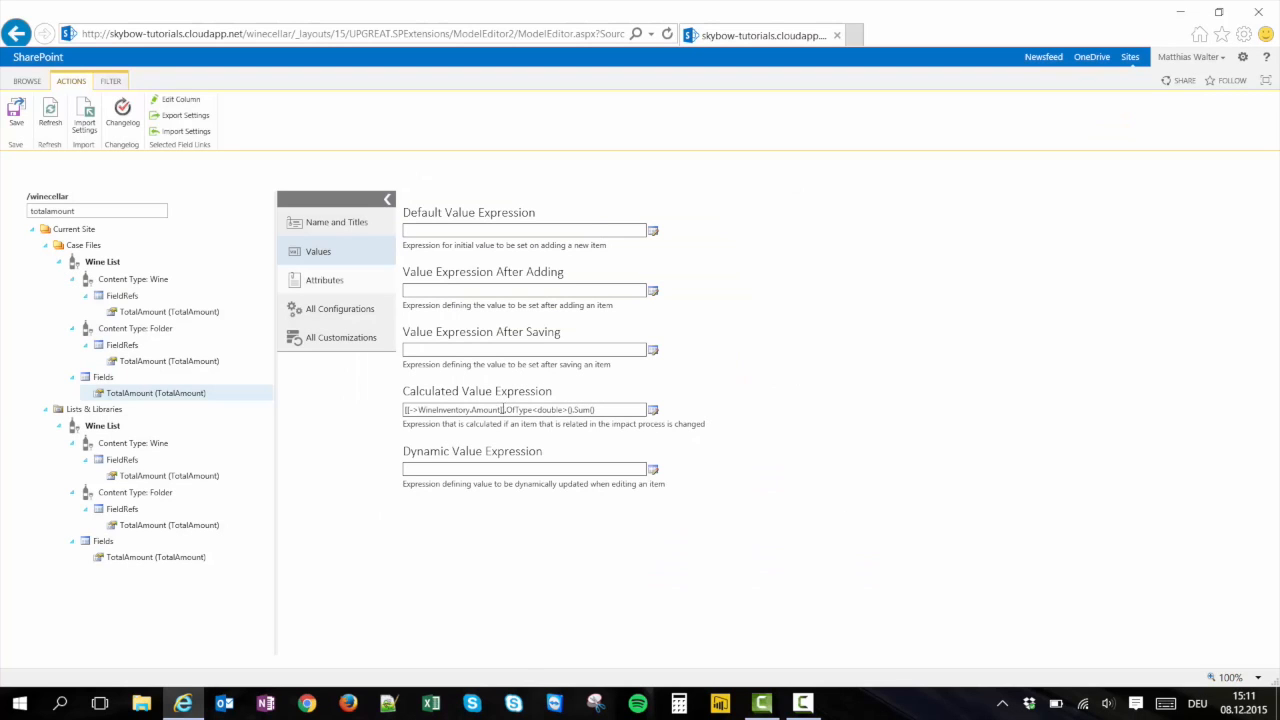
Step: Exclude the TotalAmount field from the New Form and Edit Form, and save the configuration
left_click(325, 285)
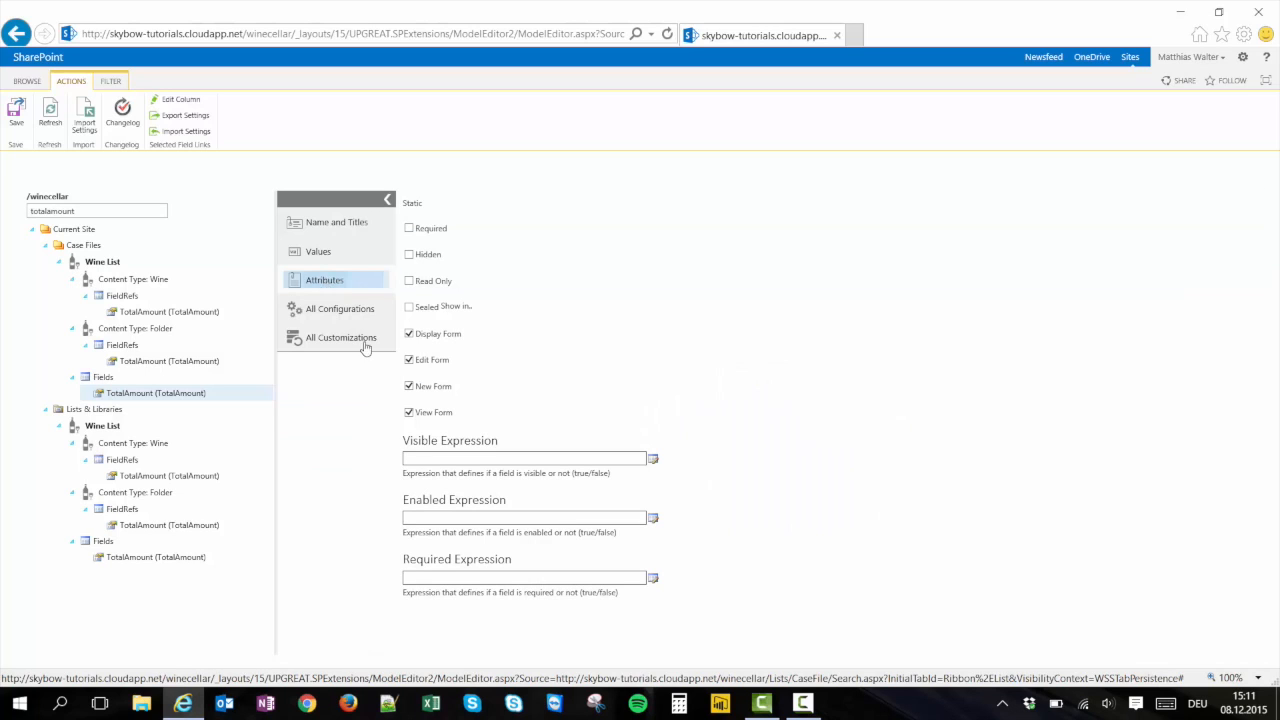
left_click(409, 387)
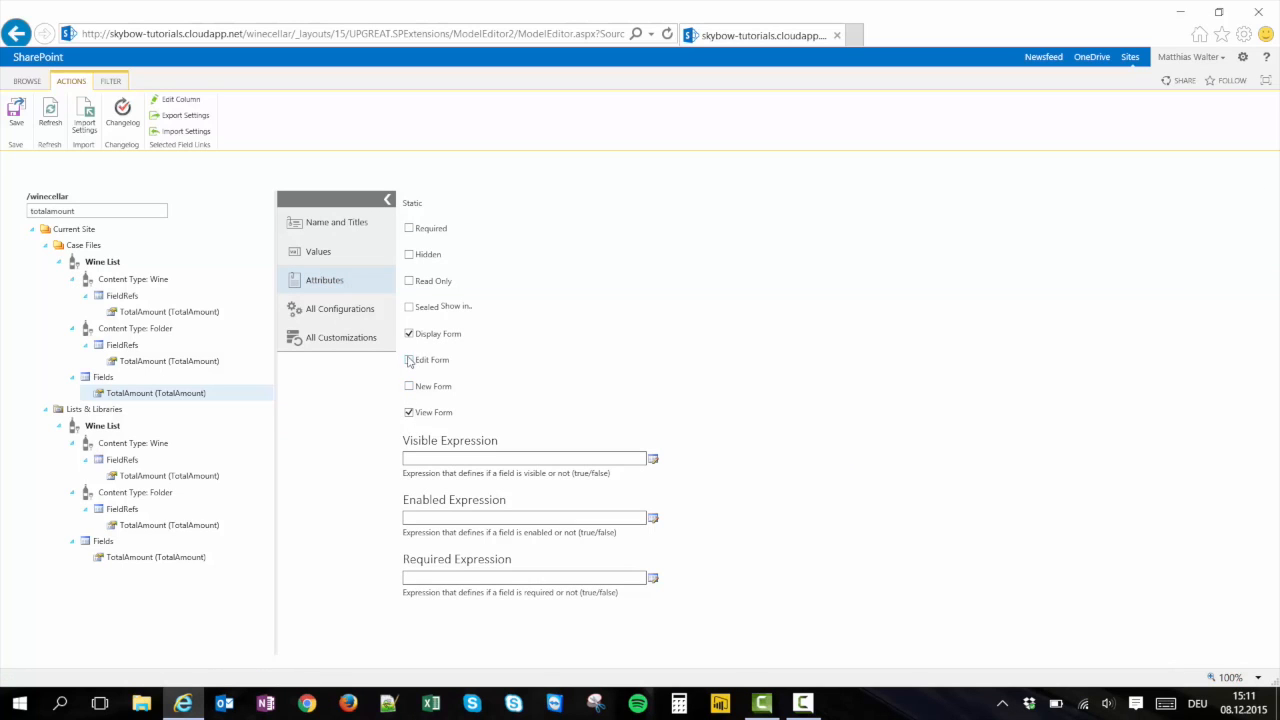
left_click(16, 112)
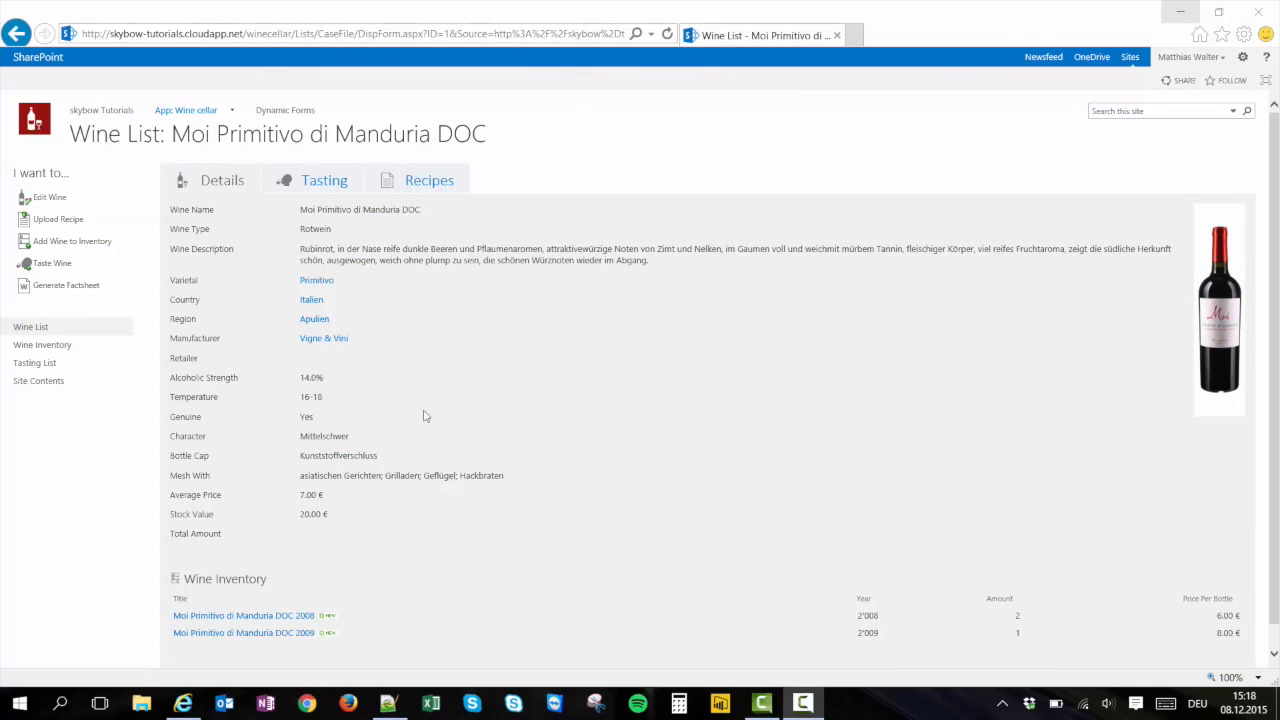
Step: Add a Wine Inventory item for Moi Primitivo di Manduria DOC with year 2010, amount 7 and price per bottle 10, and save it
left_click(87, 243)
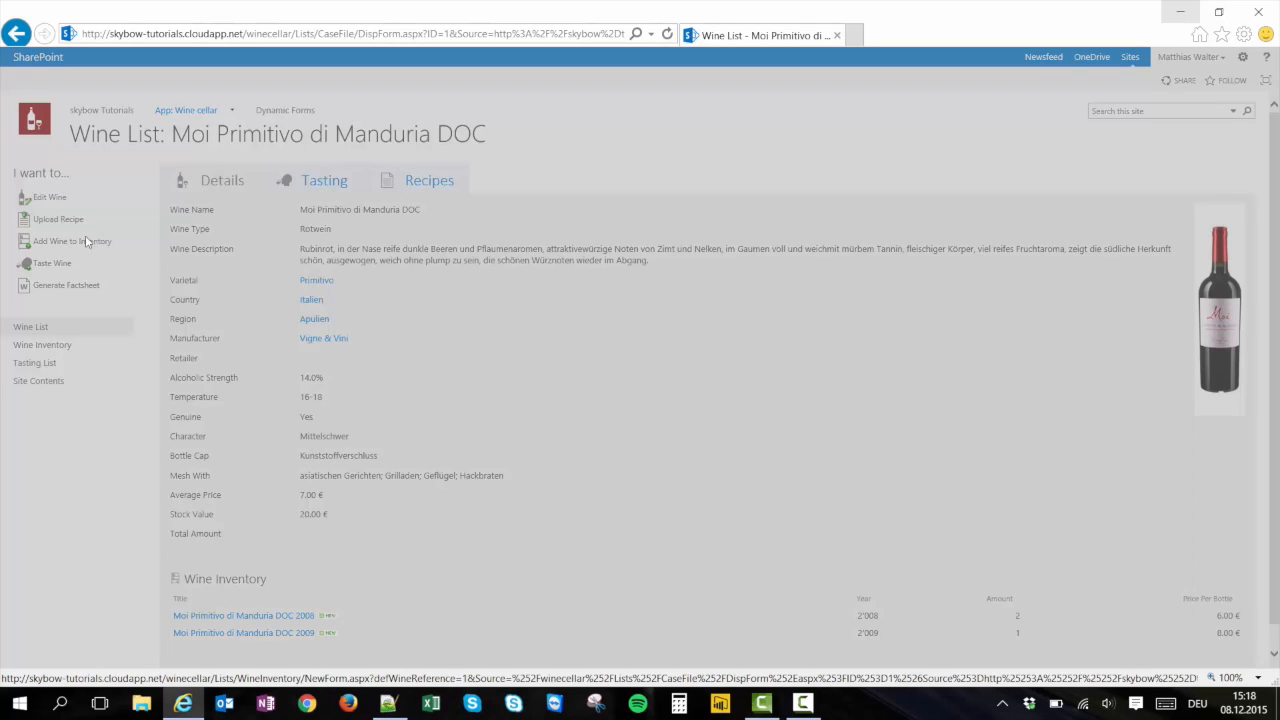
left_click(558, 346)
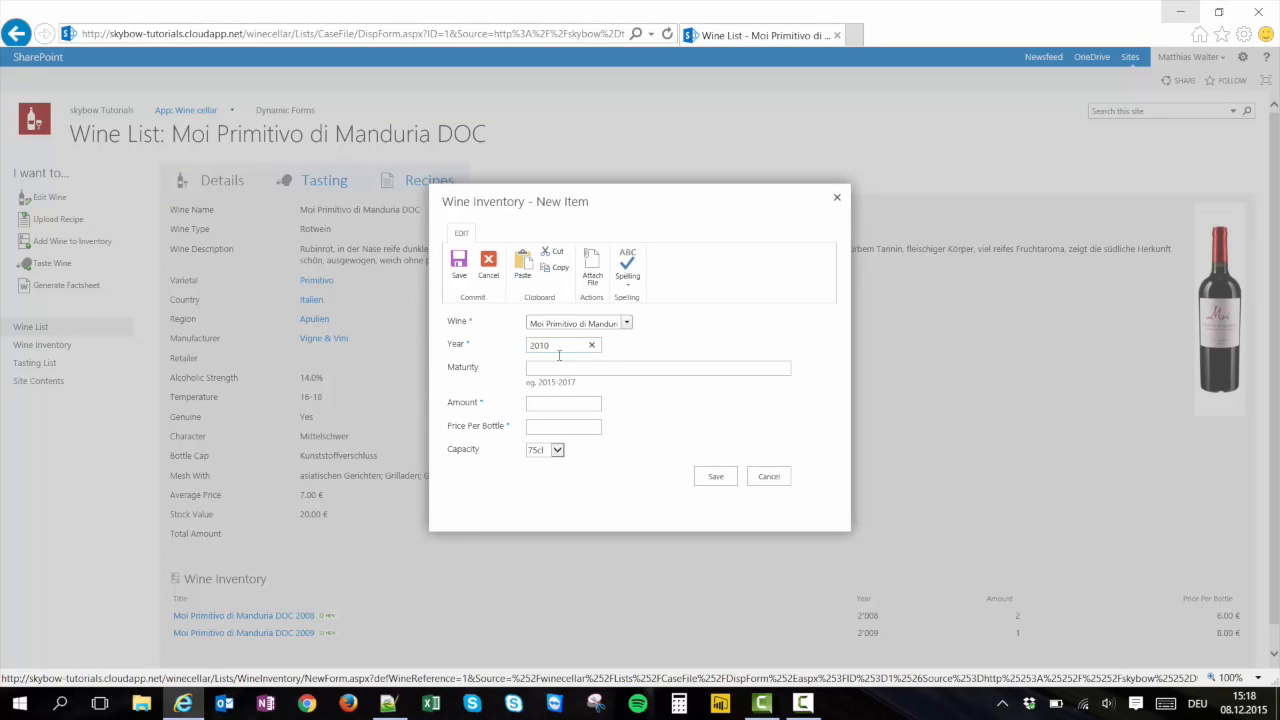
left_click(550, 404)
left_click(556, 426)
type("10")
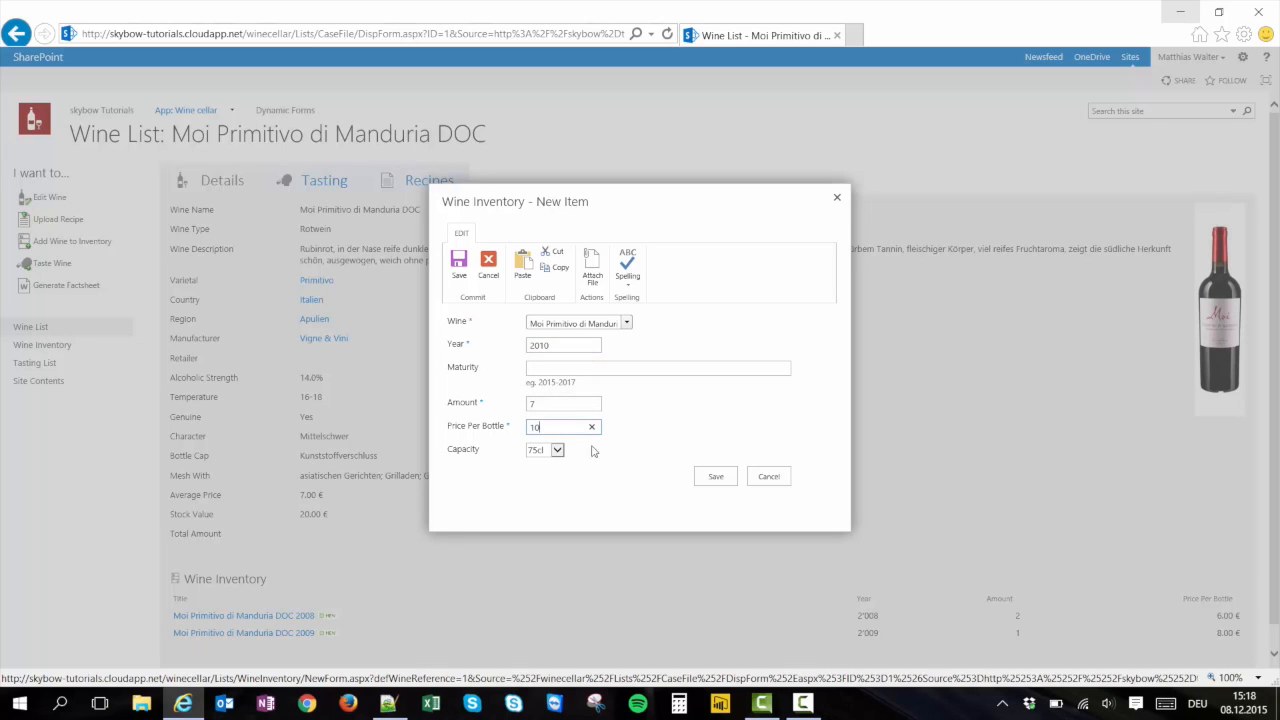
left_click(718, 481)
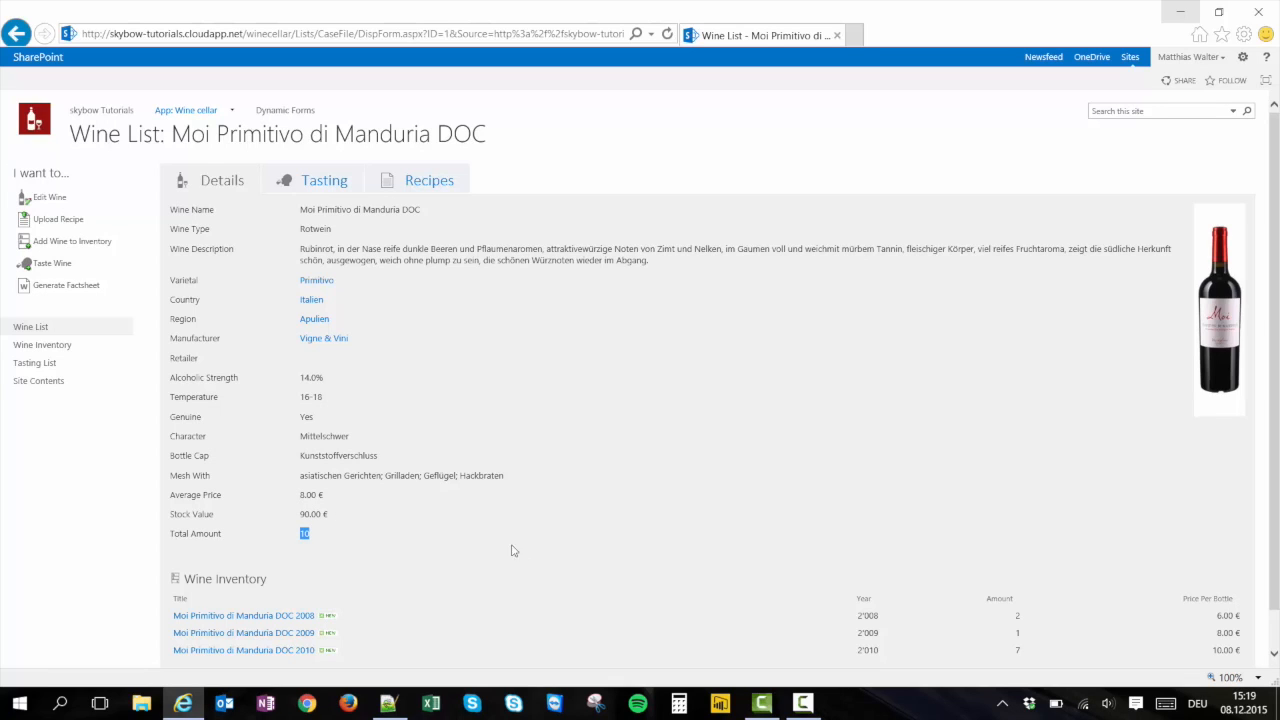
Step: Delete the Moi Primitivo di Manduria DOC 2010 item from the related Wine Inventory
left_click(778, 653)
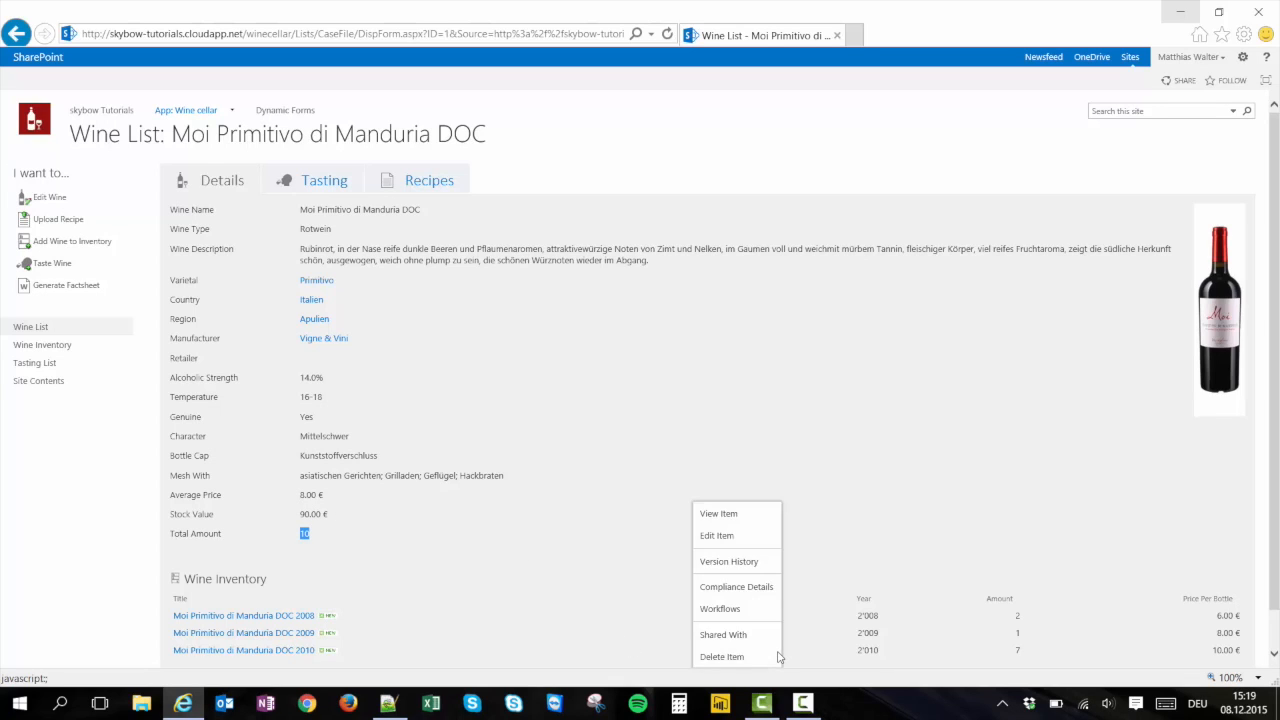
left_click(721, 655)
left_click(700, 430)
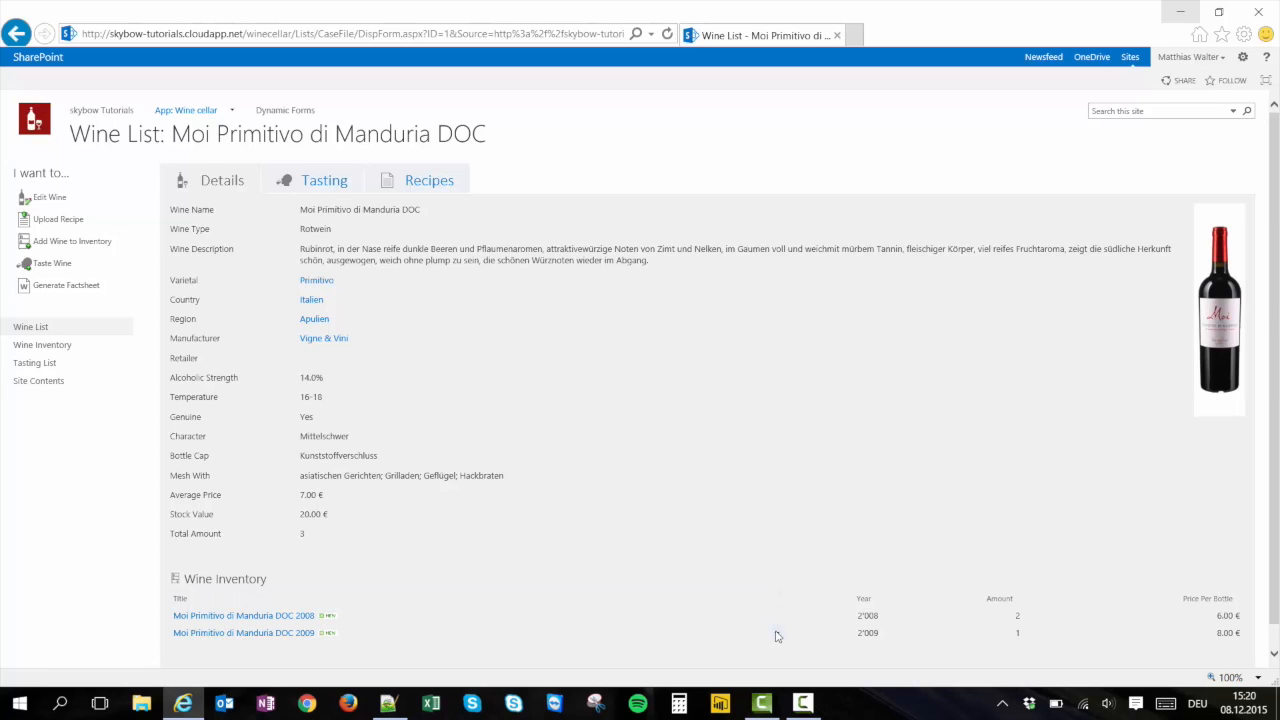
Step: Reassign the Moi Primitivo di Manduria DOC 2009 inventory item to the wine Lambrusco Rosso Riunite Amabile Emilia and save it
left_click(775, 632)
left_click(724, 537)
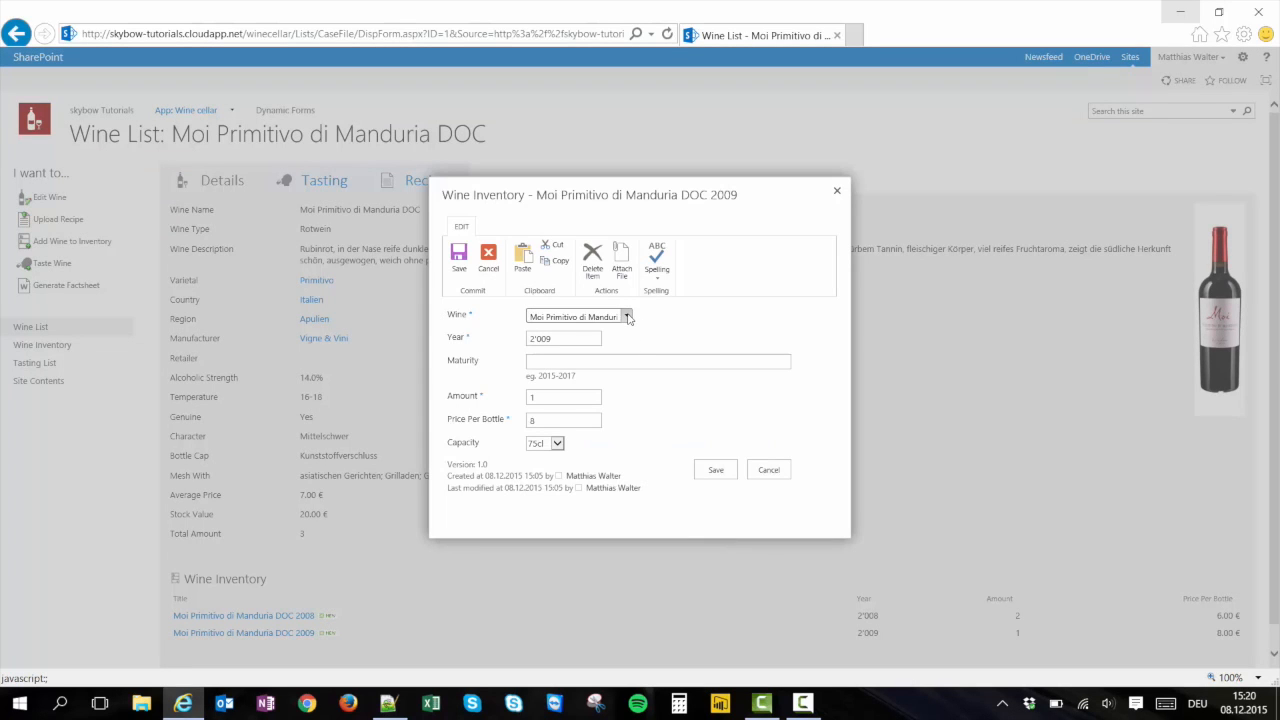
left_click(628, 318)
left_click(604, 343)
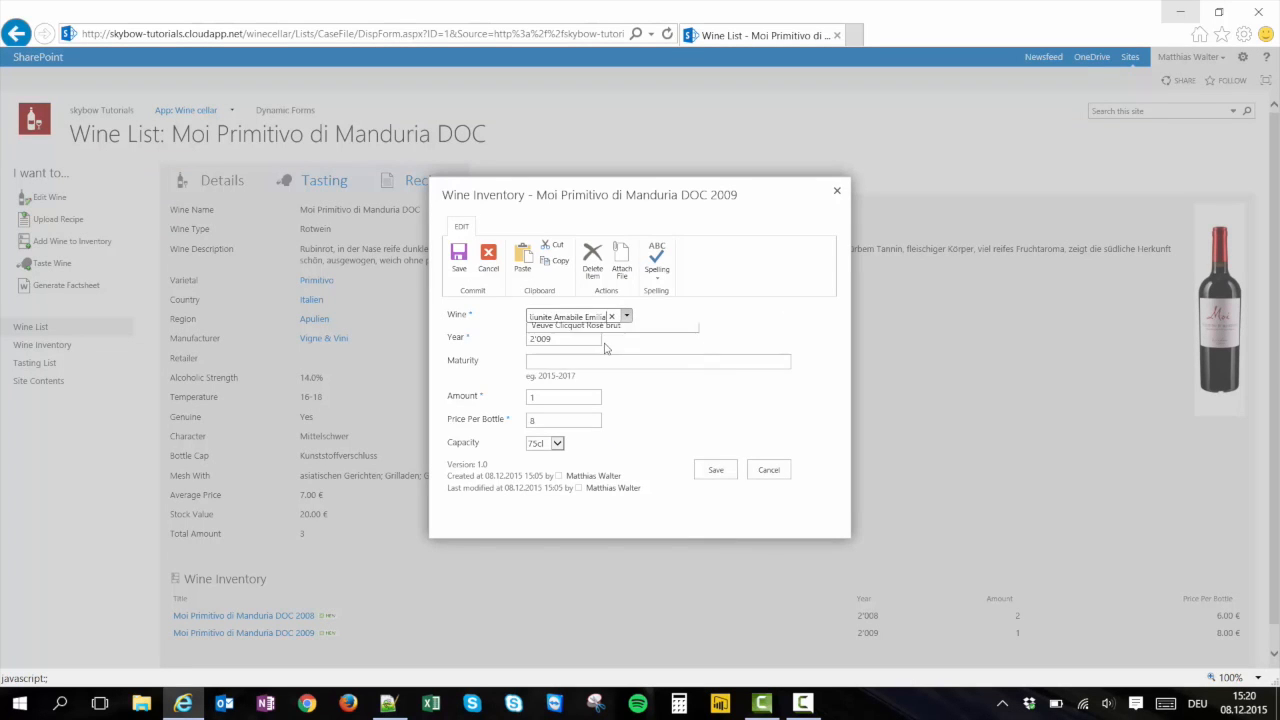
left_click(716, 470)
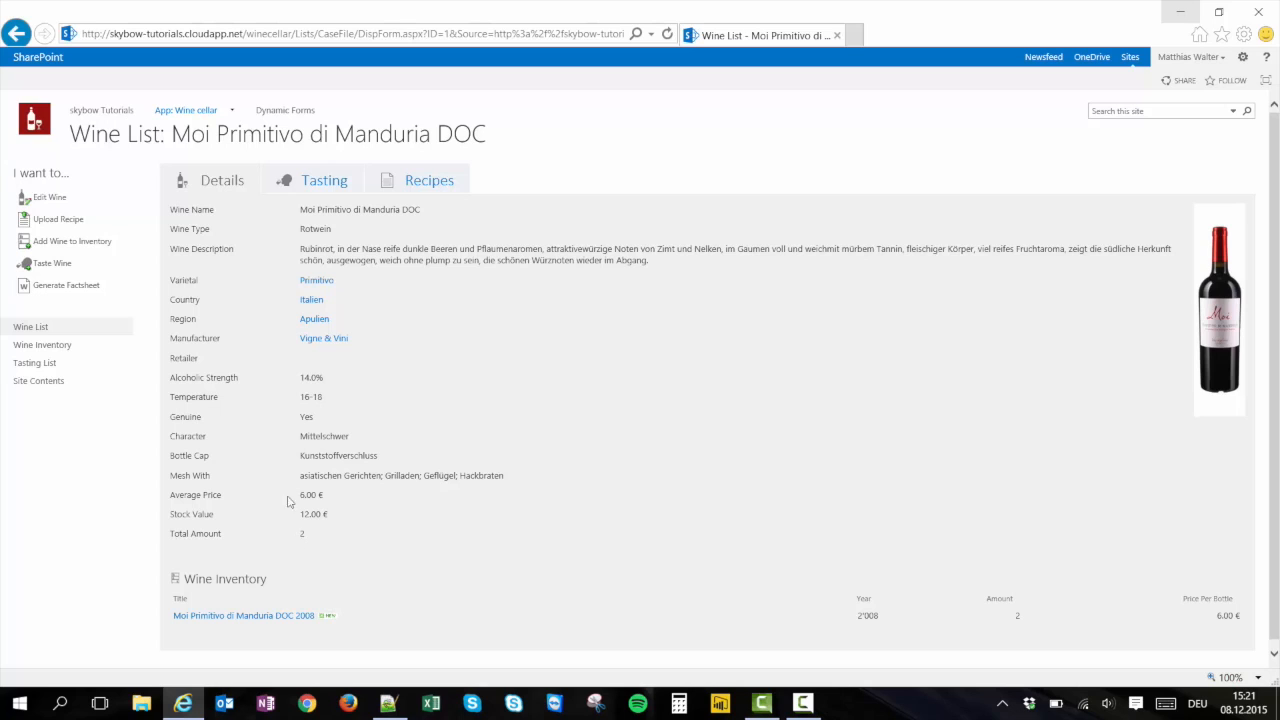
Step: Return to the Wine cellar app's Wine List and check the Lambrusco Rosso Riunite Amabile Emilia row's average price, stock value and total amount
left_click(191, 112)
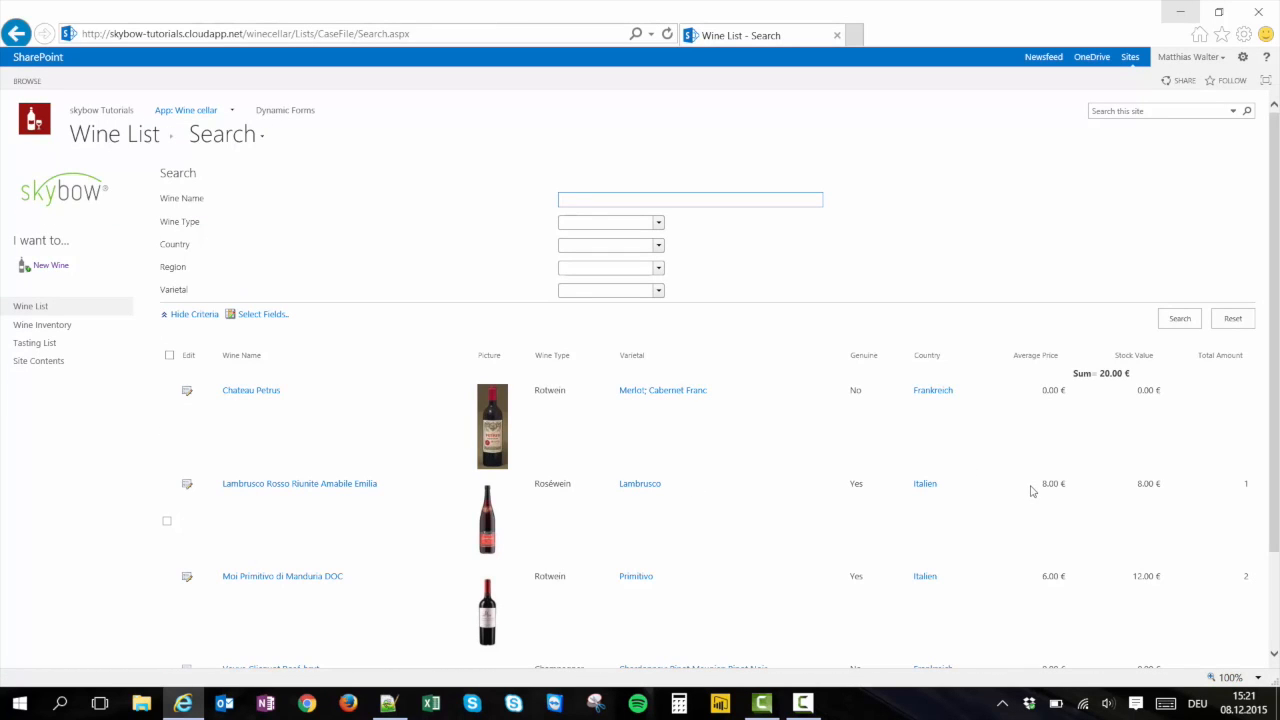
left_click_drag(1031, 490, 1252, 490)
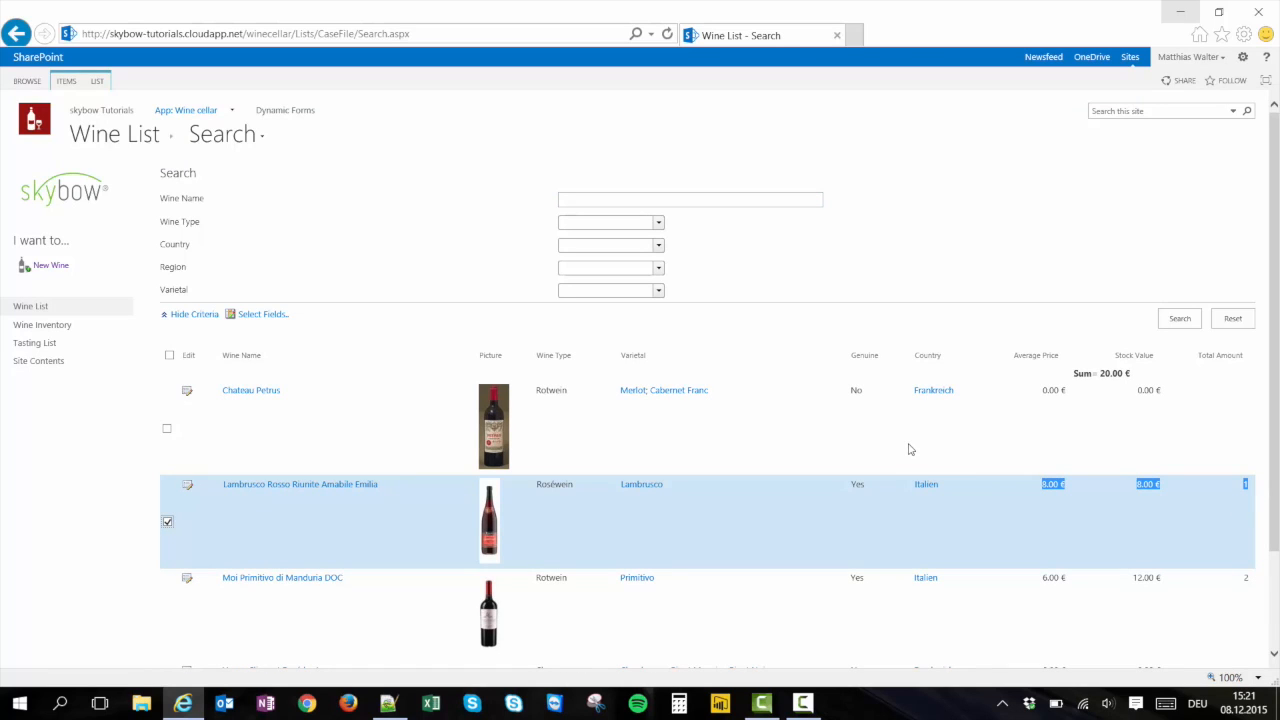